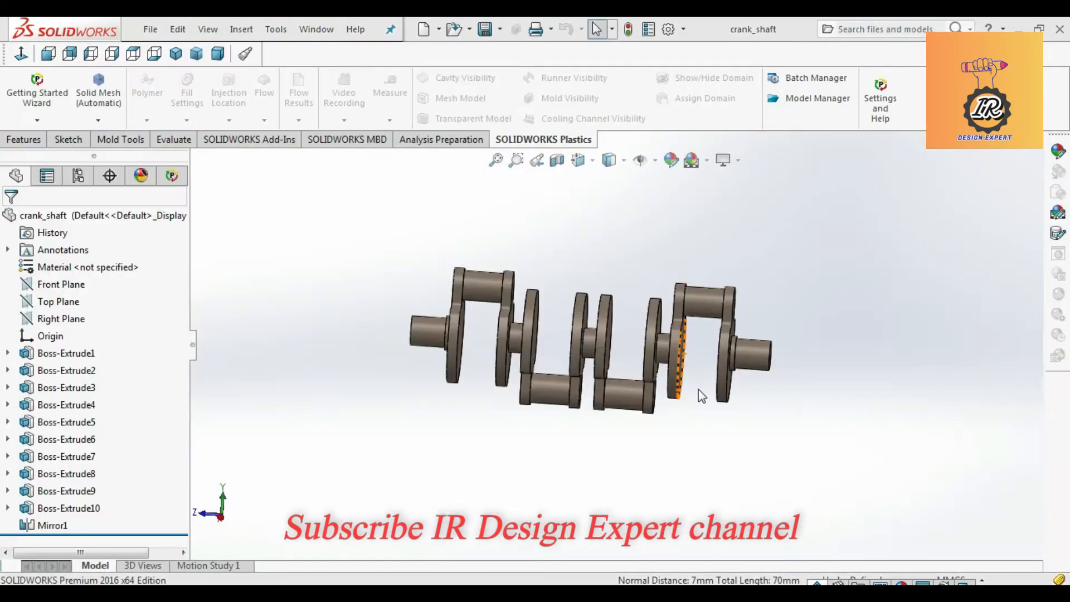
mouse_move(702, 396)
middle_down()
mouse_move(743, 387)
mouse_move(748, 435)
mouse_move(696, 384)
middle_up()
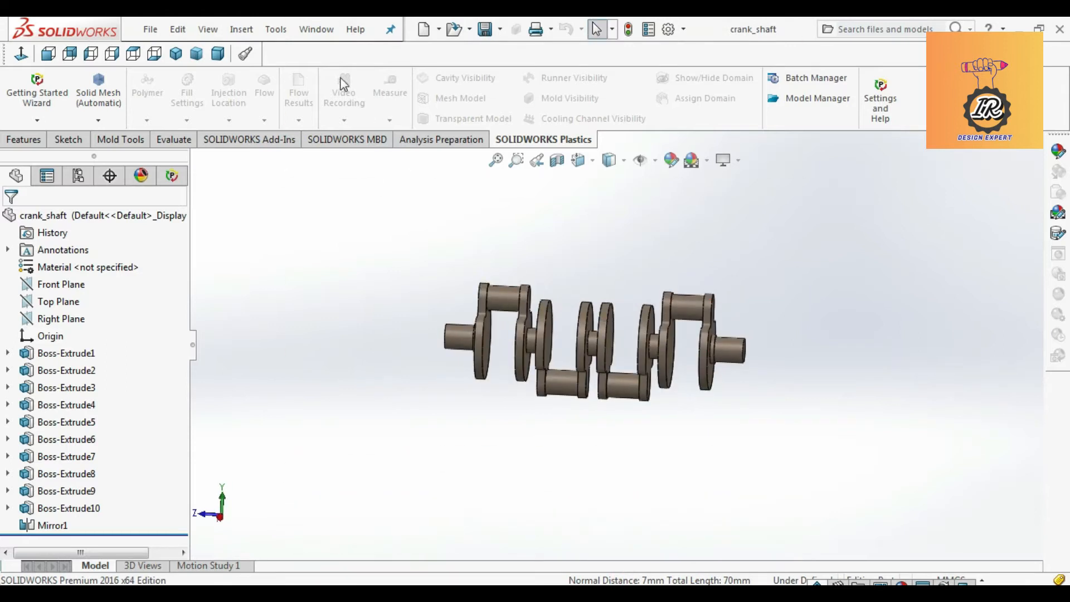
click(316, 30)
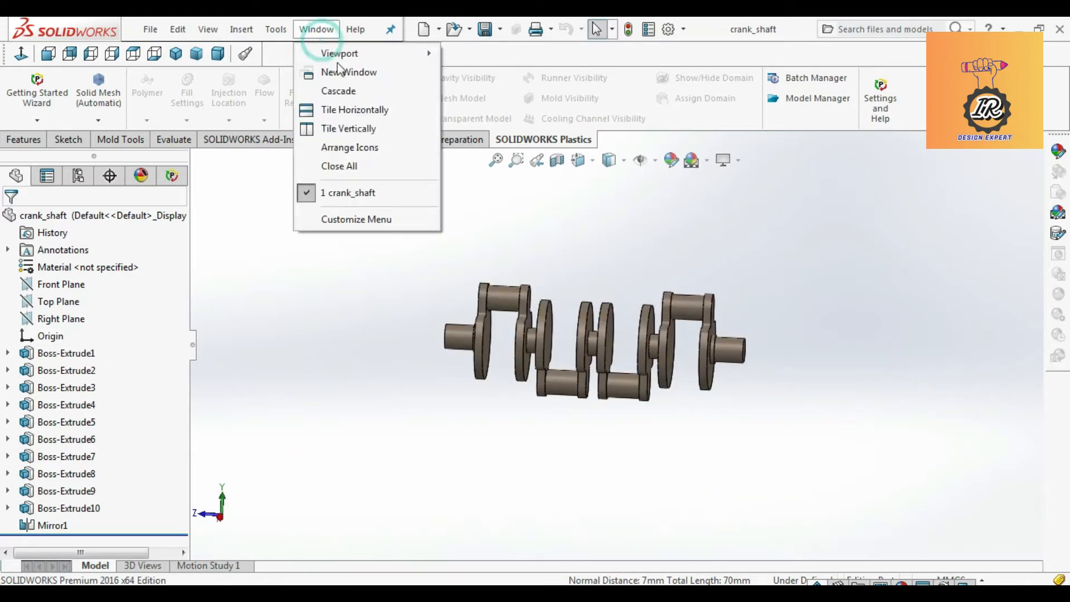
click(508, 203)
Step: Create a new drawing on a standard A0 (ISO) sheet with its sheet format displayed
click(425, 36)
double_click(724, 244)
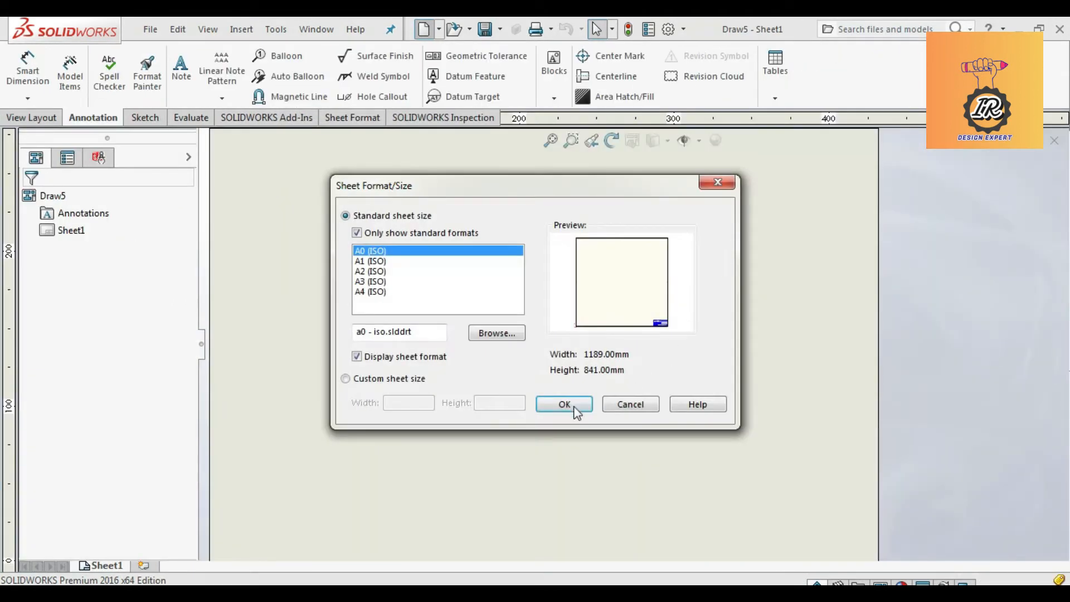
click(564, 406)
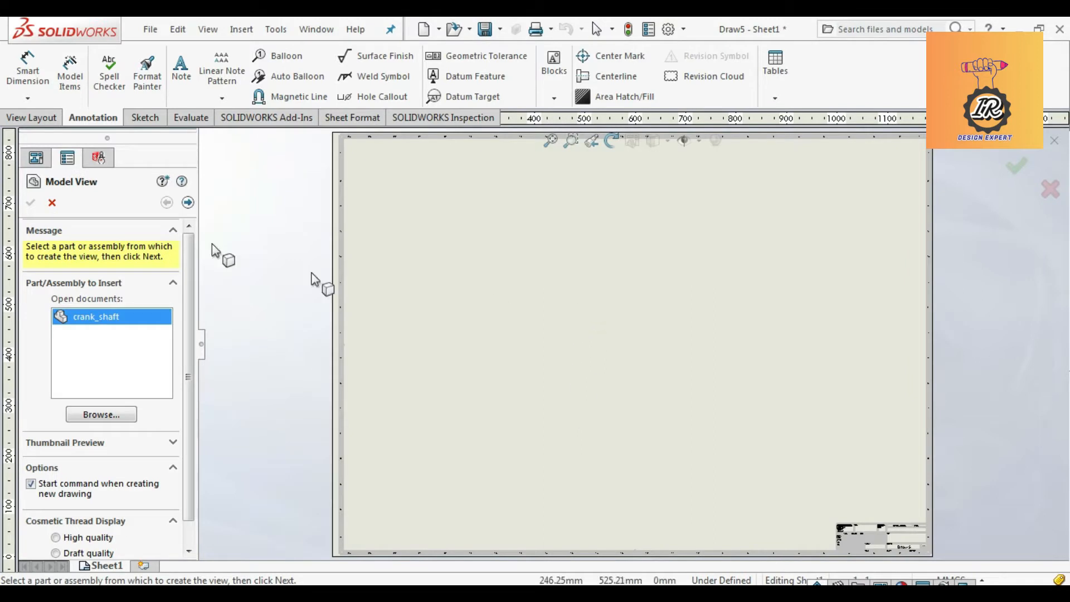
Step: Place the left standard view of the crank_shaft part near the middle of the sheet
click(188, 204)
click(101, 462)
click(81, 456)
click(624, 319)
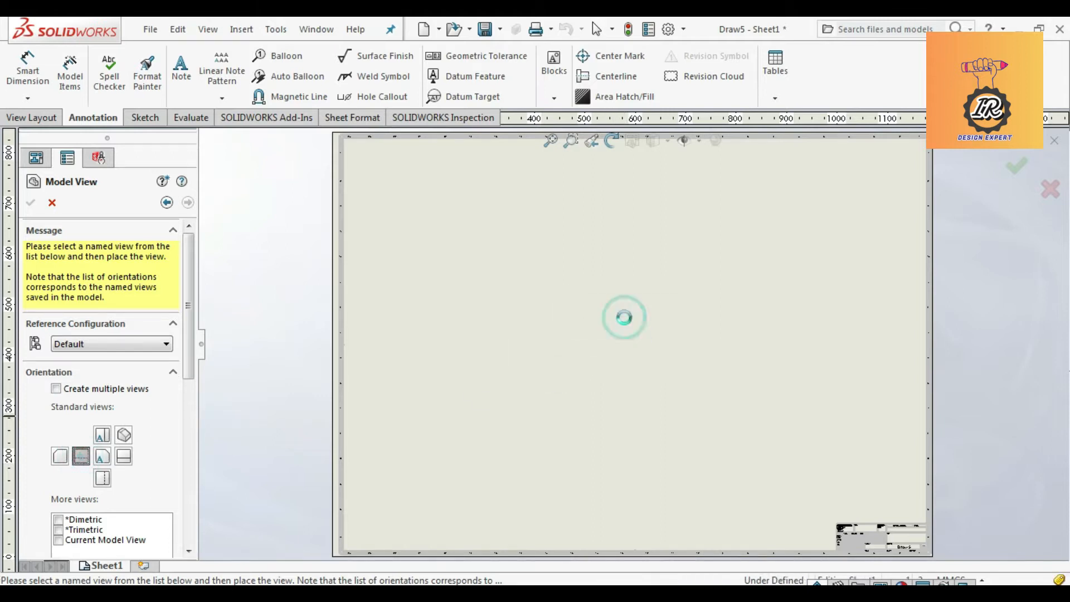
Step: Place a projected isometric view of the crankshaft diagonally above and to the right of the base view
scroll(660, 328, down, 1)
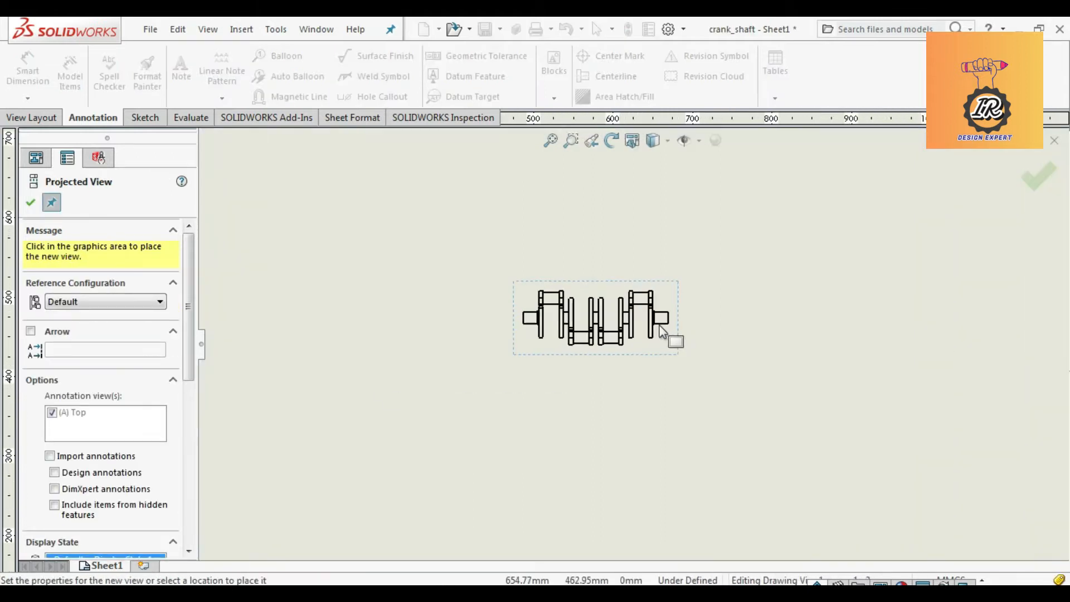
scroll(660, 334, up, 2)
scroll(725, 384, down, 1)
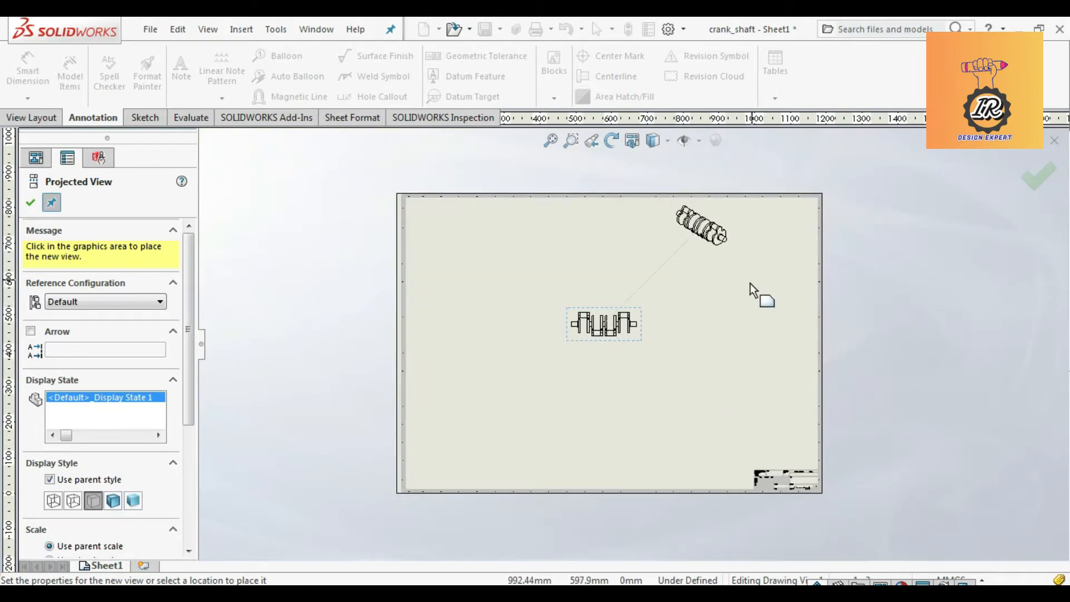
click(731, 299)
click(690, 271)
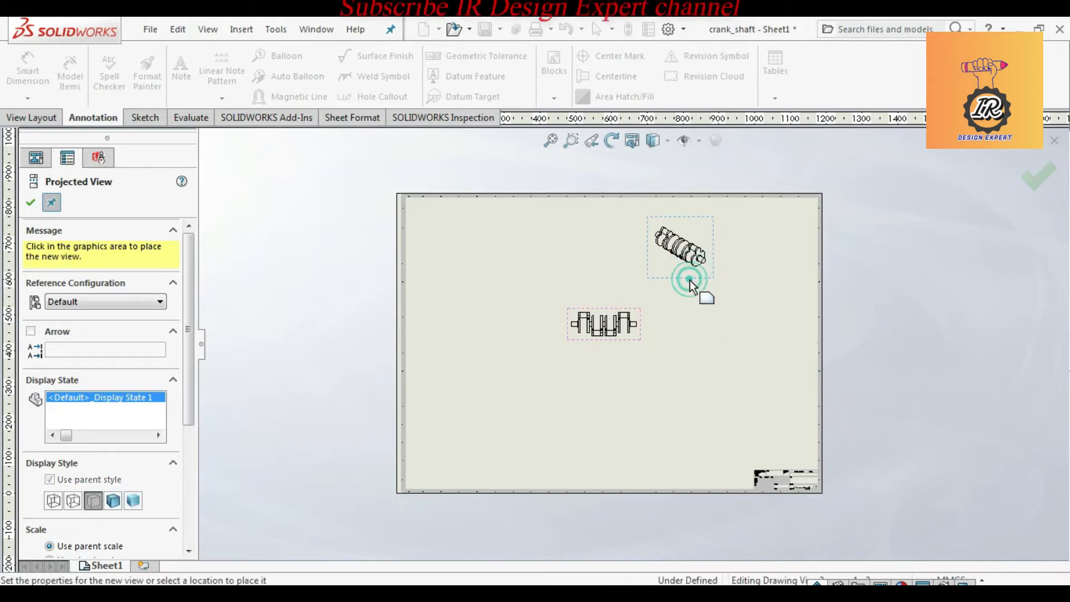
Step: Set the isometric crankshaft view's display style to Shaded
click(133, 501)
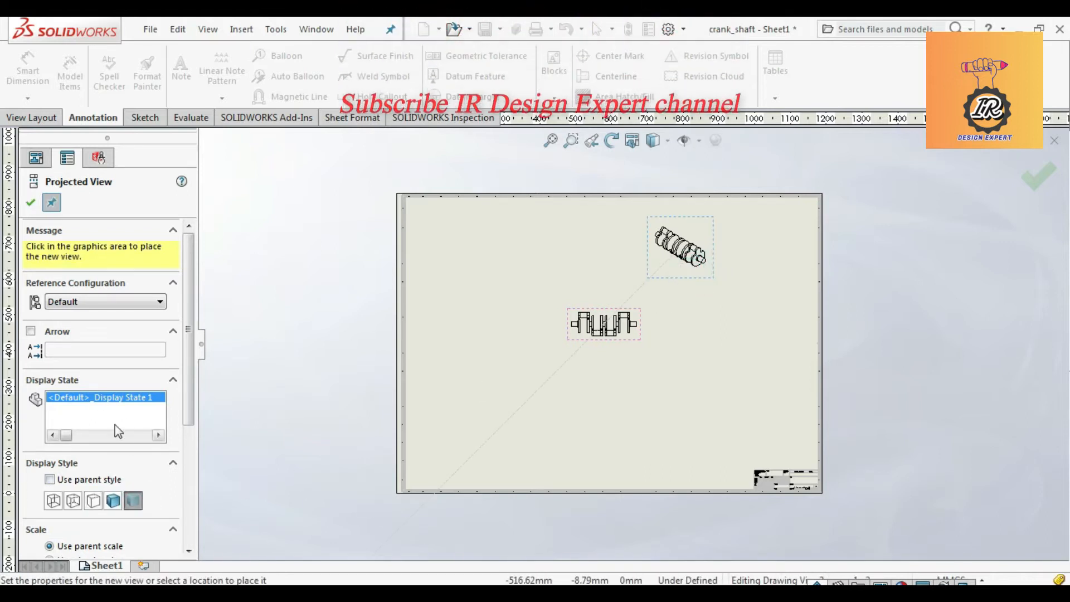
click(30, 203)
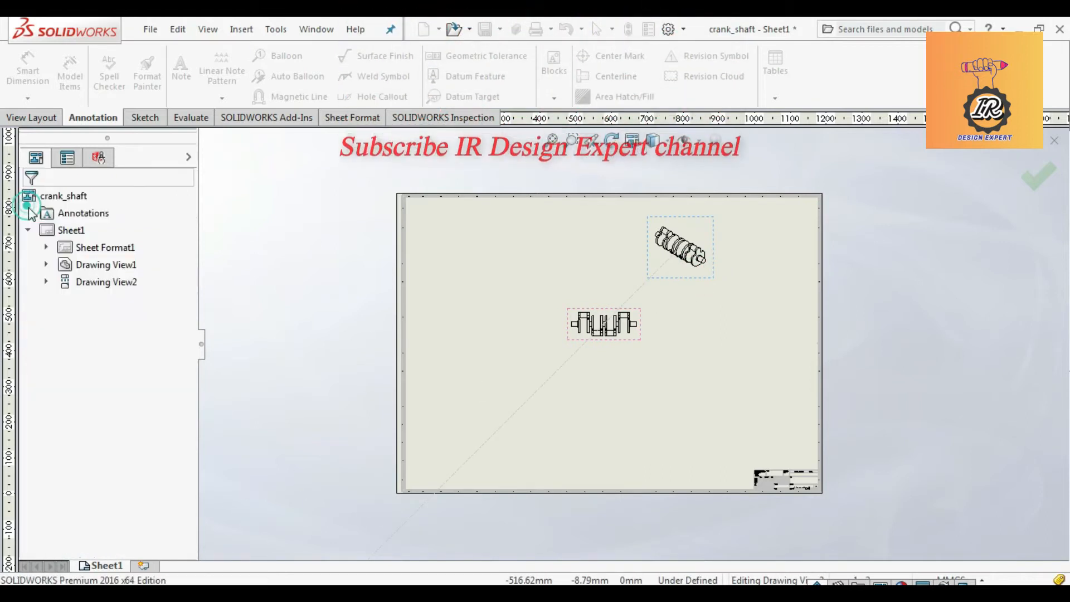
click(662, 275)
click(132, 449)
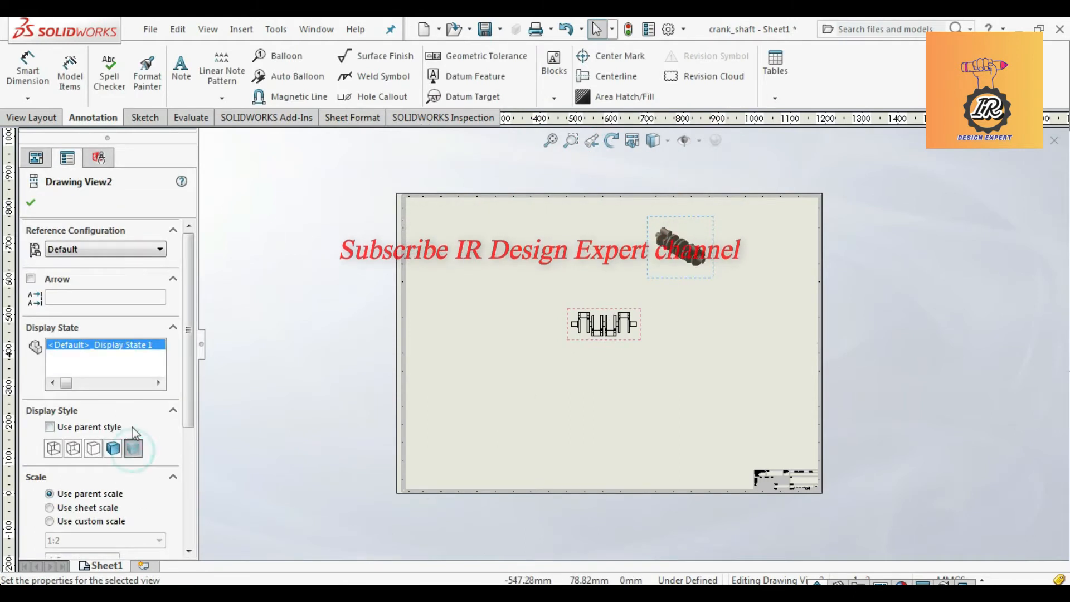
click(30, 203)
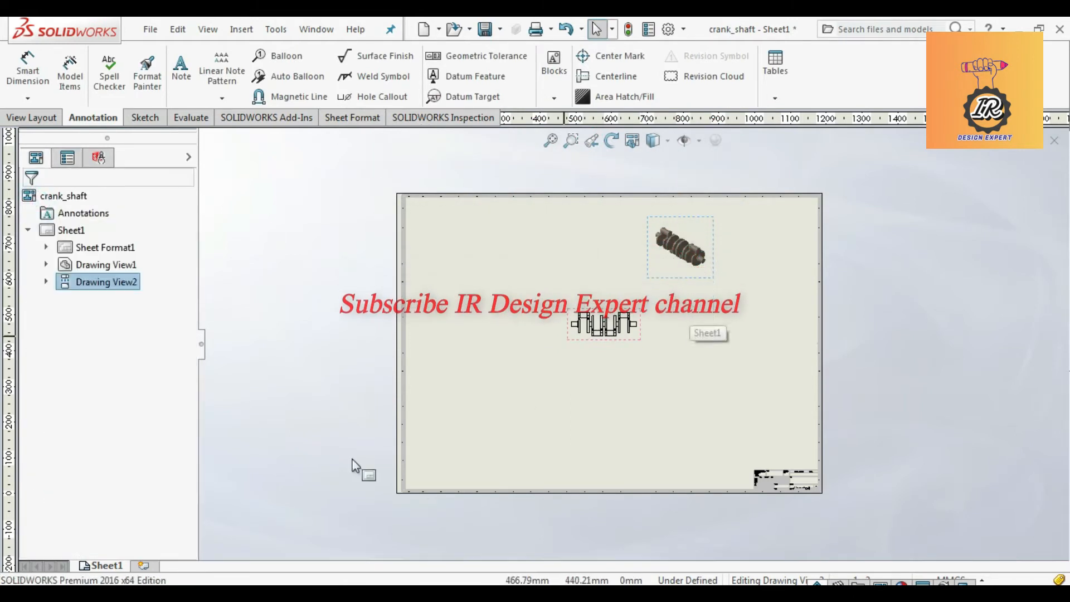
Step: Add a projected view directly below the central crankshaft view
scroll(632, 312, down, 3)
scroll(647, 329, down, 1)
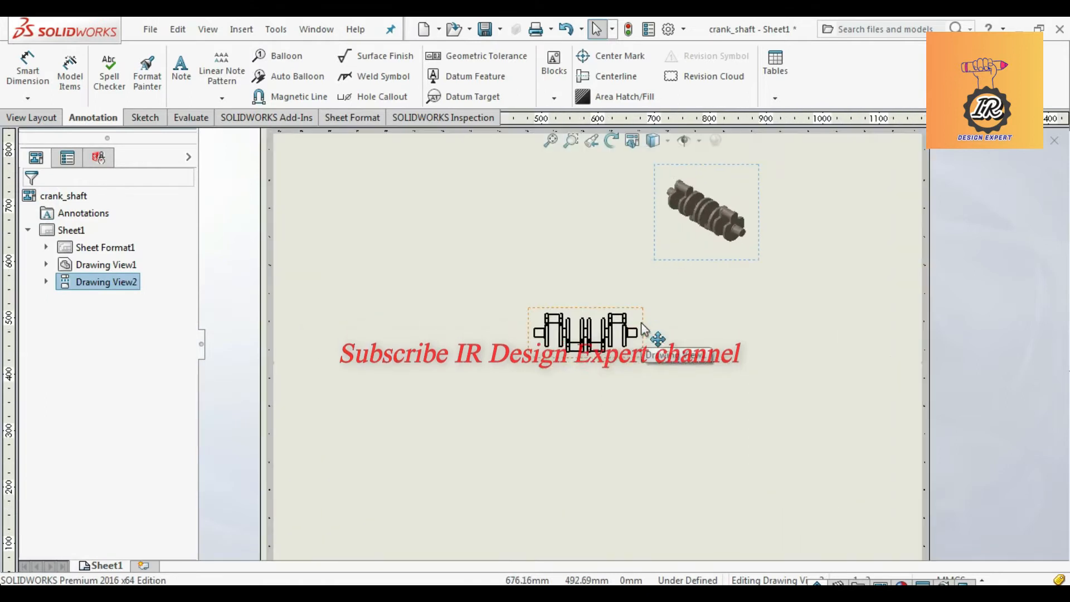
scroll(649, 339, down, 1)
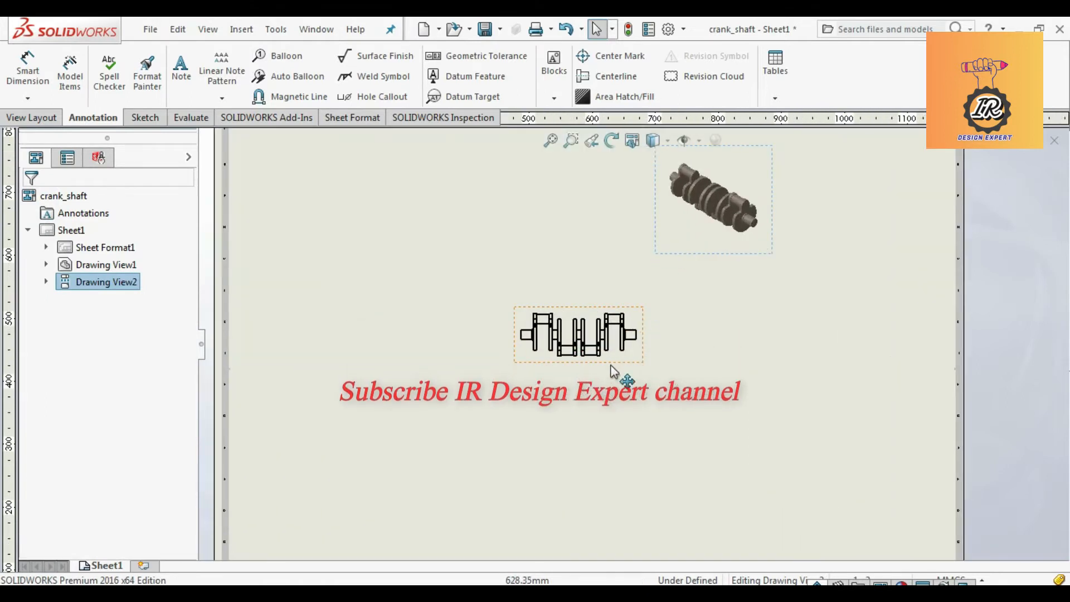
click(614, 362)
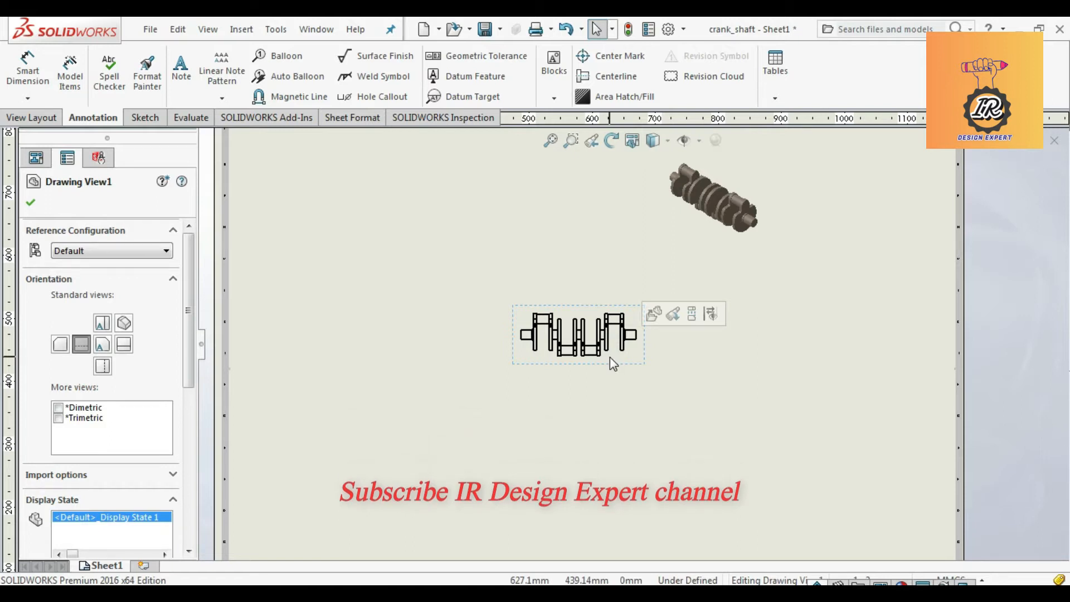
click(31, 117)
click(103, 73)
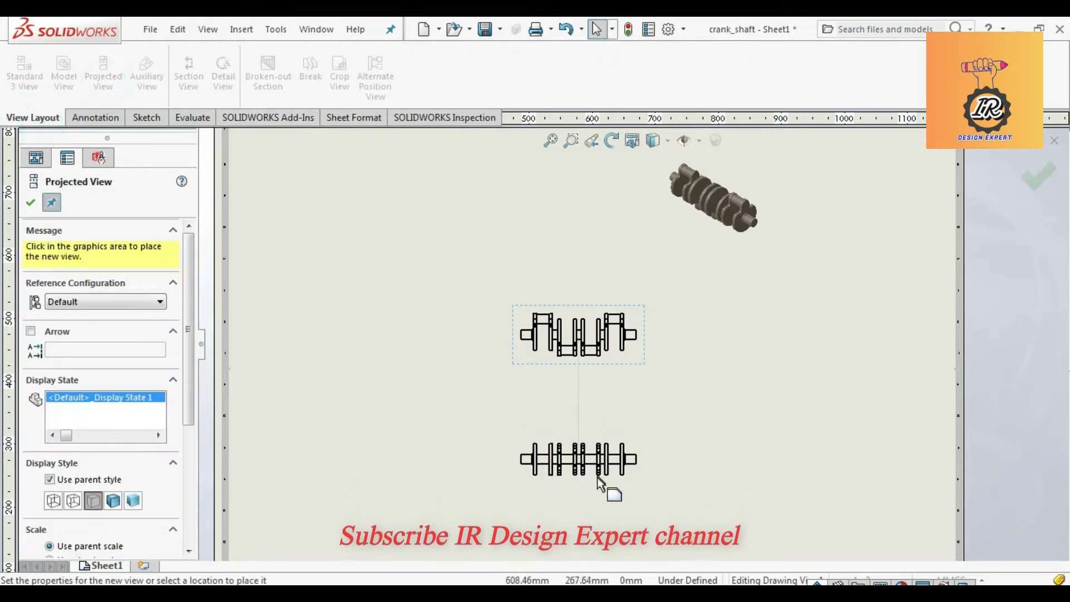
click(602, 495)
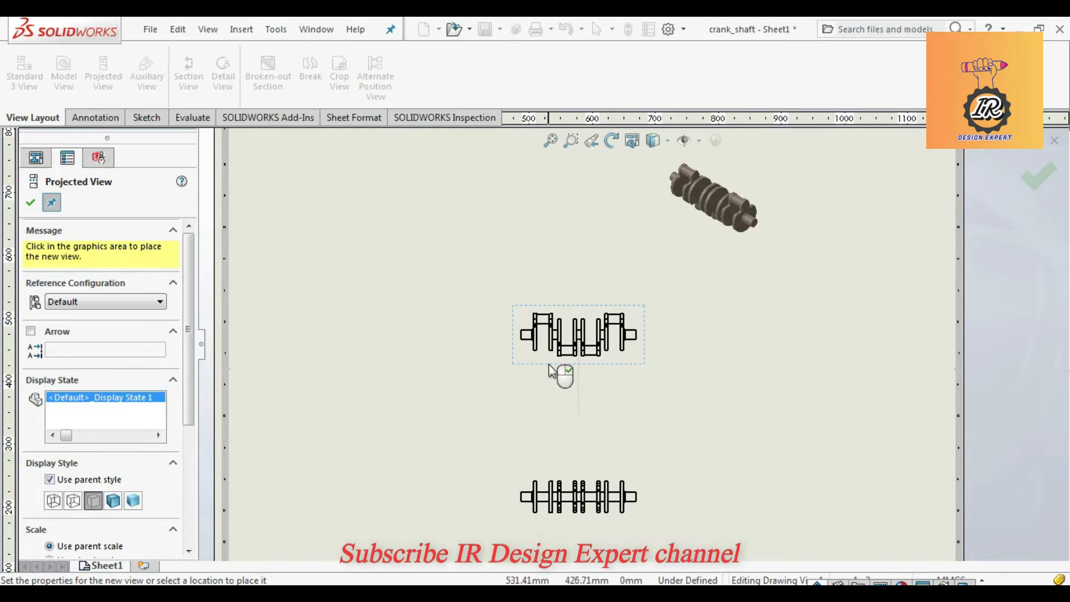
Step: Add projected views above and to the left of the central view, and finish the Projected View command
scroll(562, 362, up, 2)
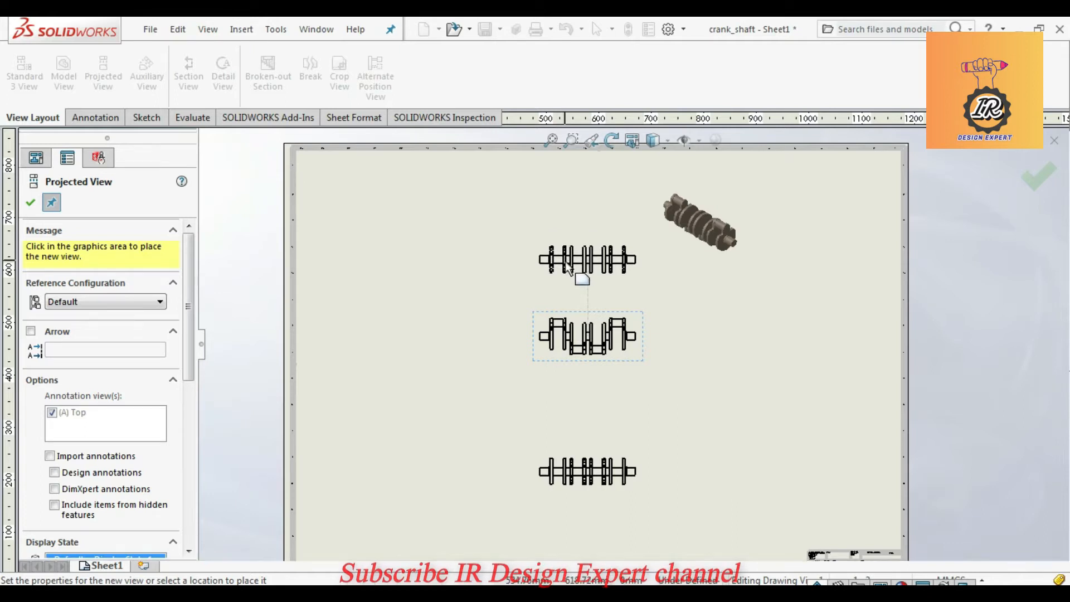
click(424, 359)
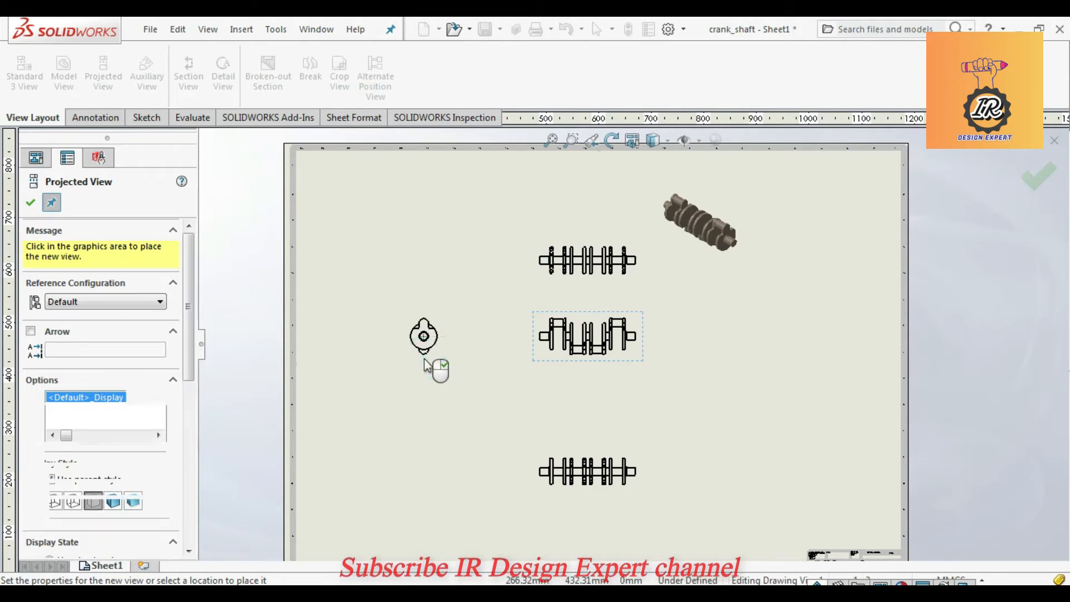
click(29, 203)
Step: Create section view A-A with a vertical cutting line through the end view's centre, and place it right of the central view
click(184, 81)
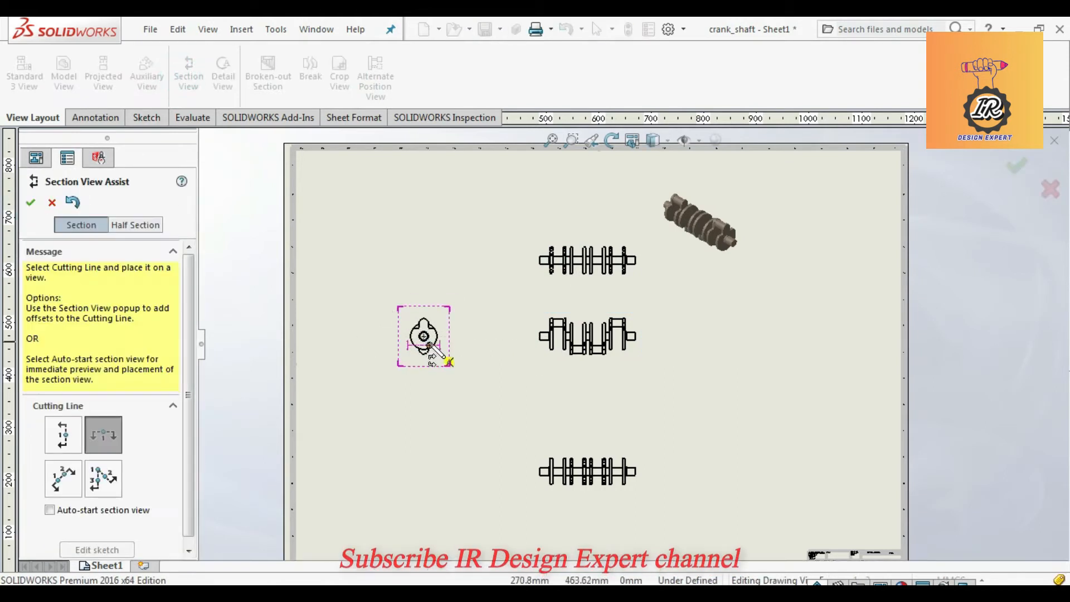
click(63, 436)
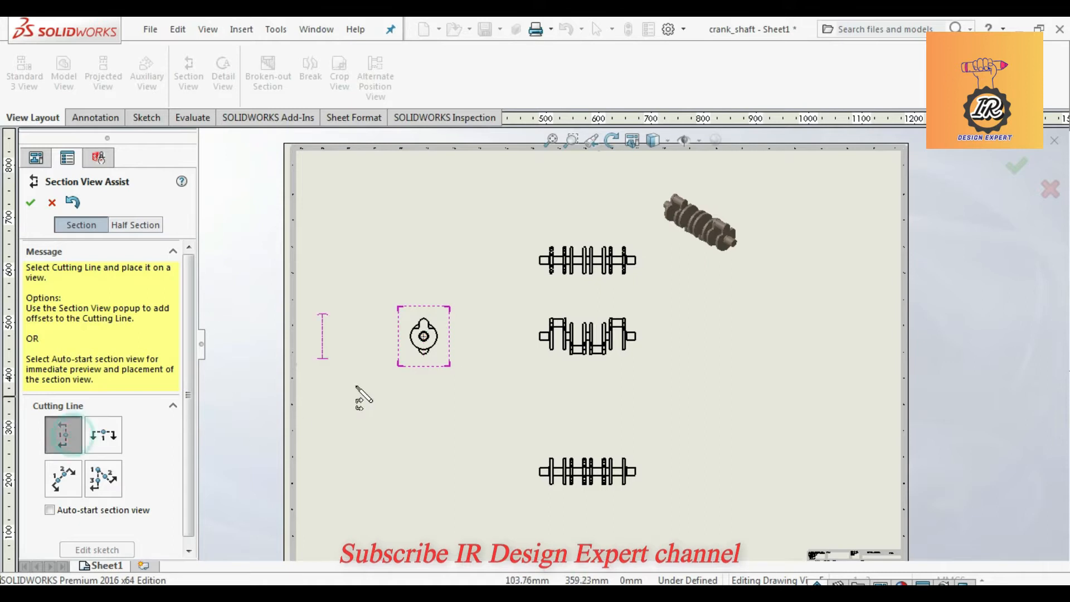
click(425, 337)
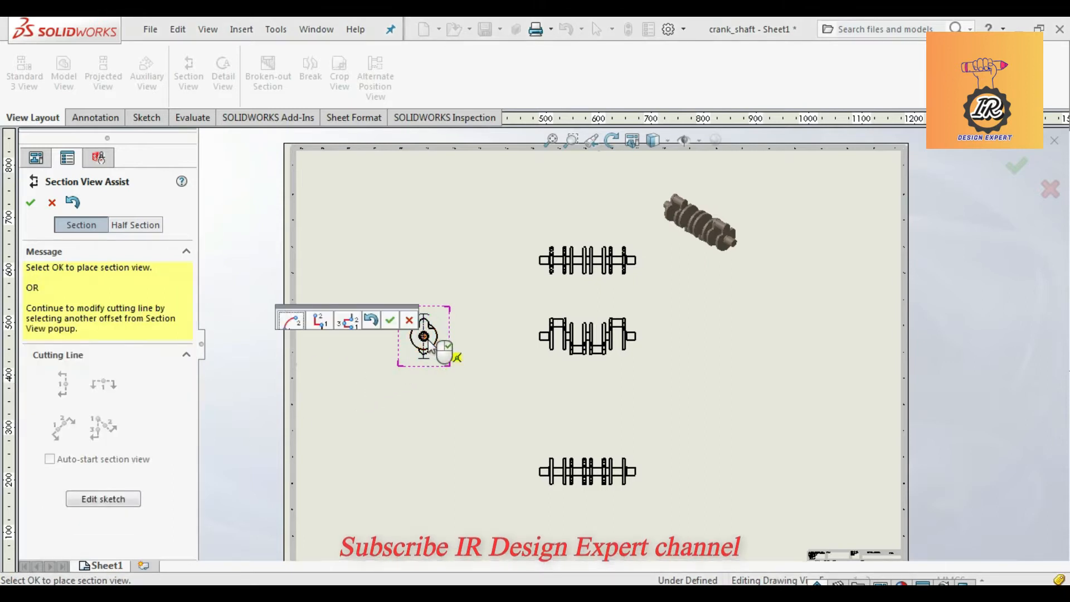
click(391, 322)
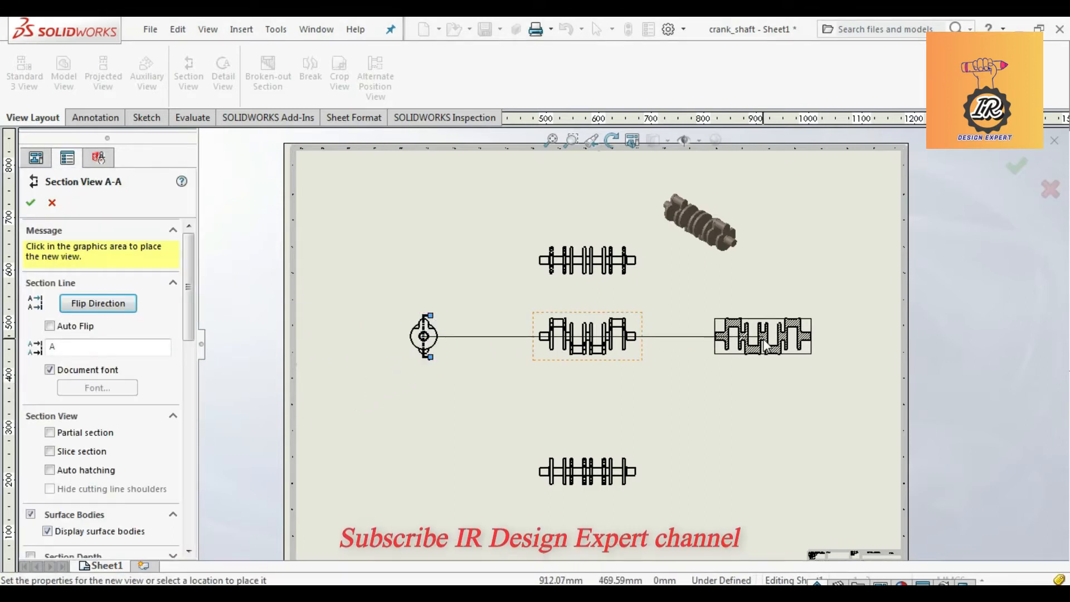
click(766, 344)
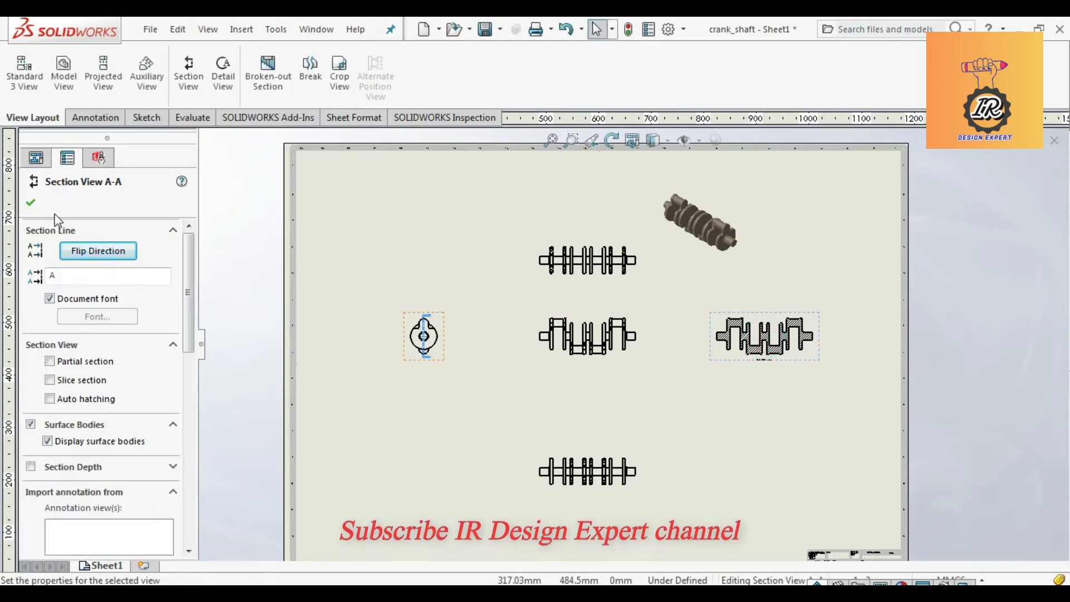
click(32, 204)
click(781, 391)
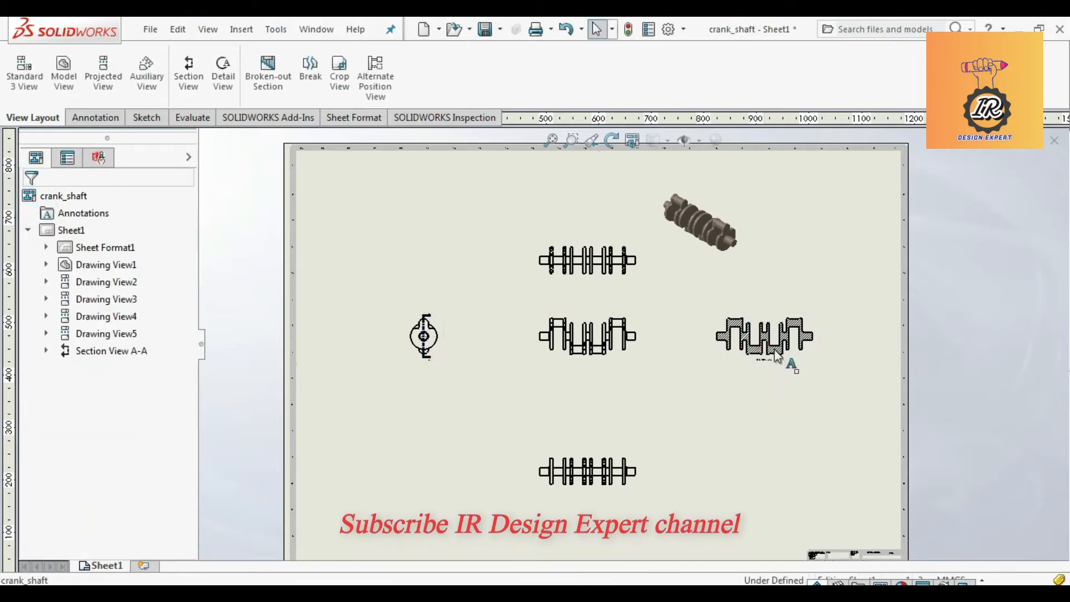
Step: Move the lower projected view upward, closer to the central crankshaft view
scroll(774, 349, down, 3)
scroll(774, 349, up, 3)
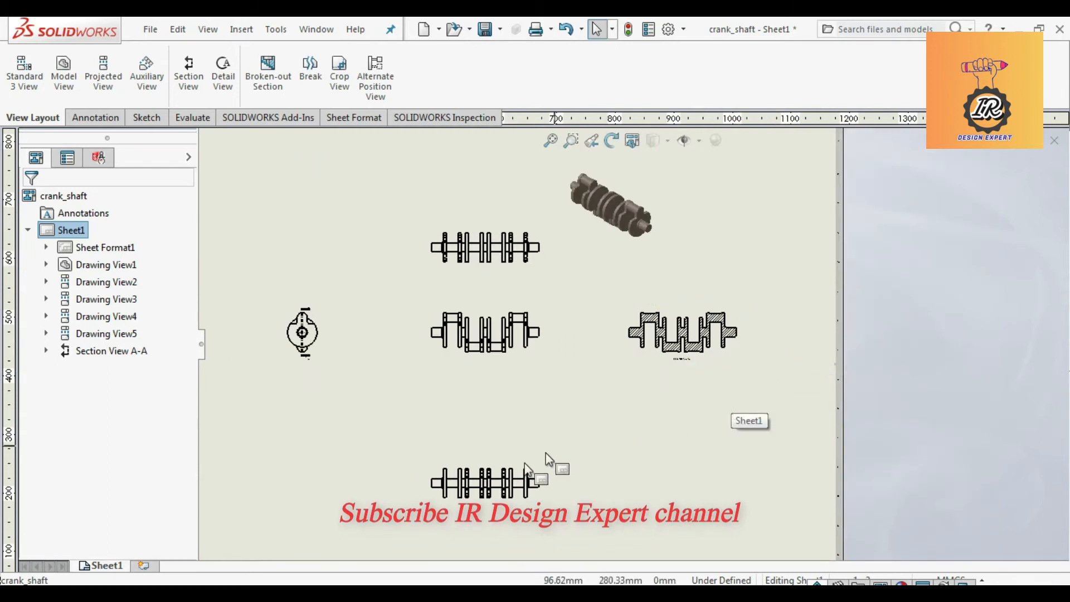
mouse_move(513, 460)
mouse_down()
mouse_move(519, 422)
mouse_move(525, 428)
mouse_up()
scroll(525, 428, up, 3)
scroll(526, 428, down, 1)
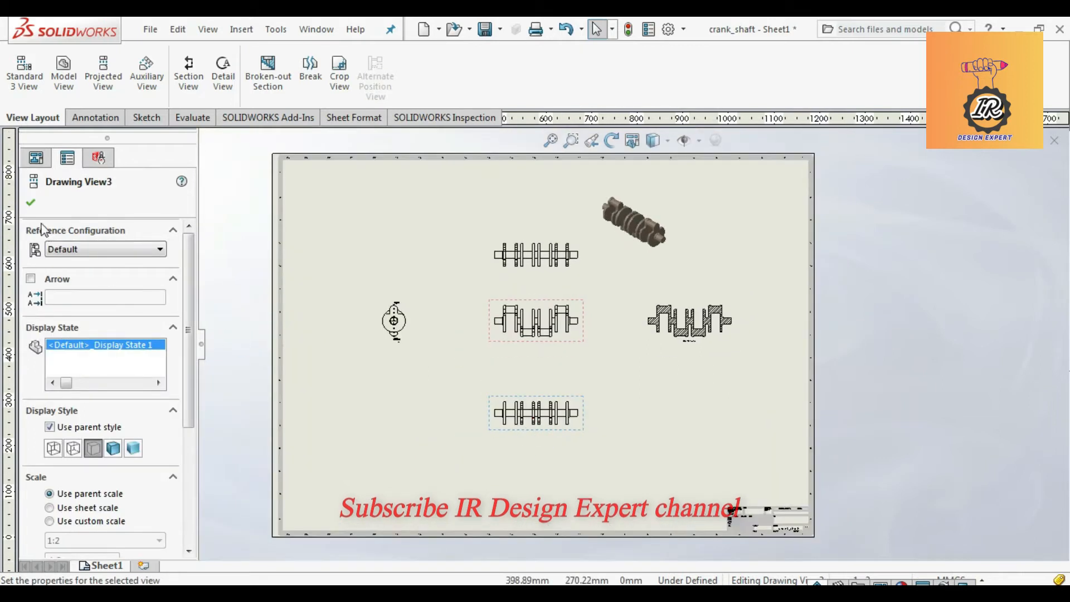
click(30, 203)
right_click(83, 231)
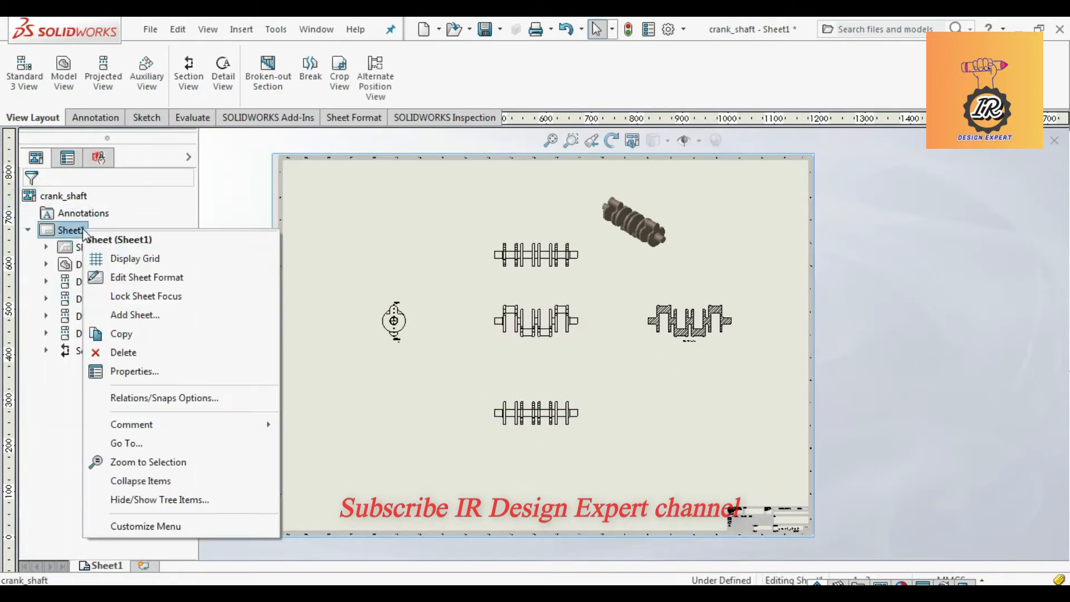
click(138, 279)
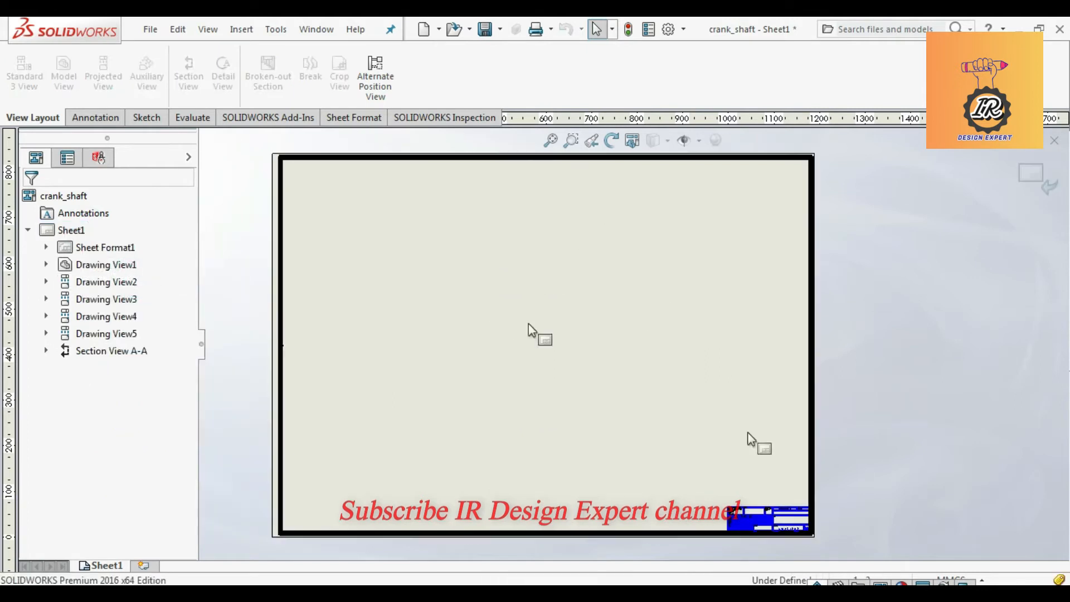
click(1040, 187)
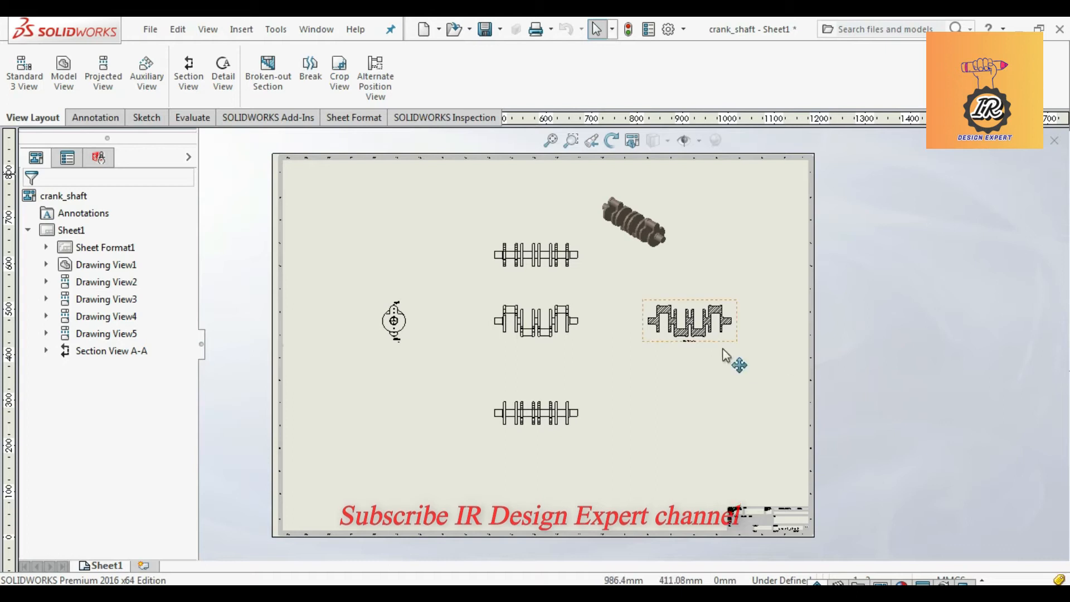
Step: Dimension the diameter of the right-hand shaft end in section view A-A with Smart Dimension, placing it beside the shaft
scroll(725, 351, down, 3)
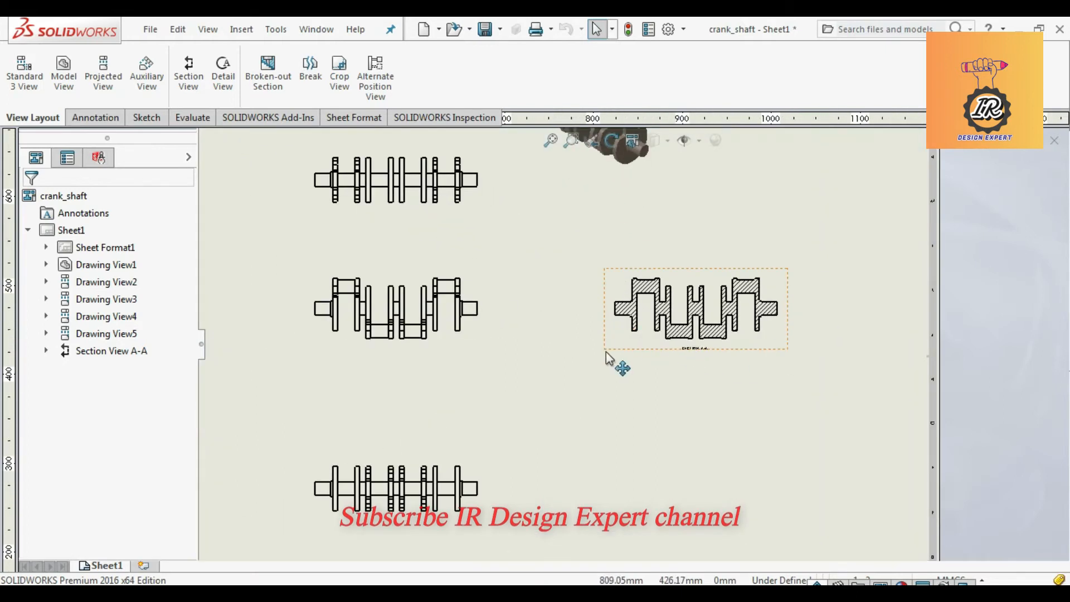
click(93, 117)
click(28, 69)
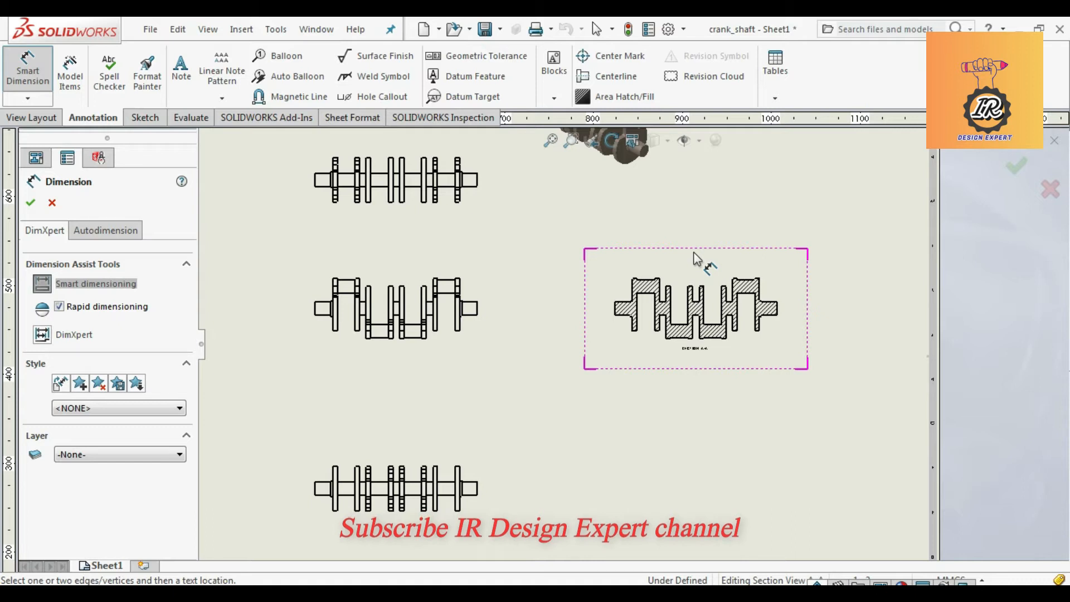
click(773, 306)
click(772, 315)
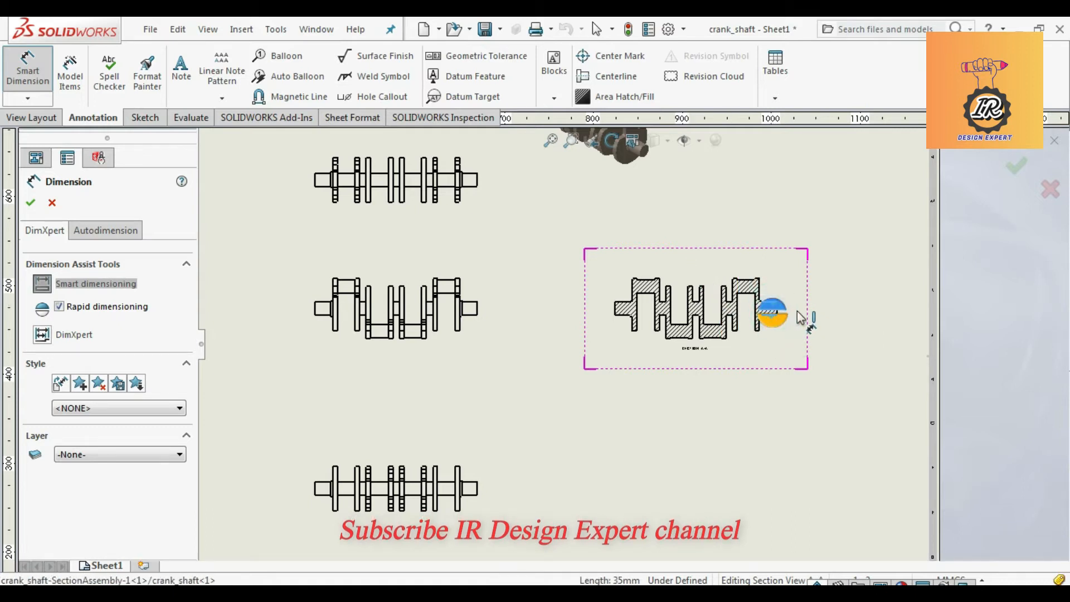
click(799, 316)
click(802, 317)
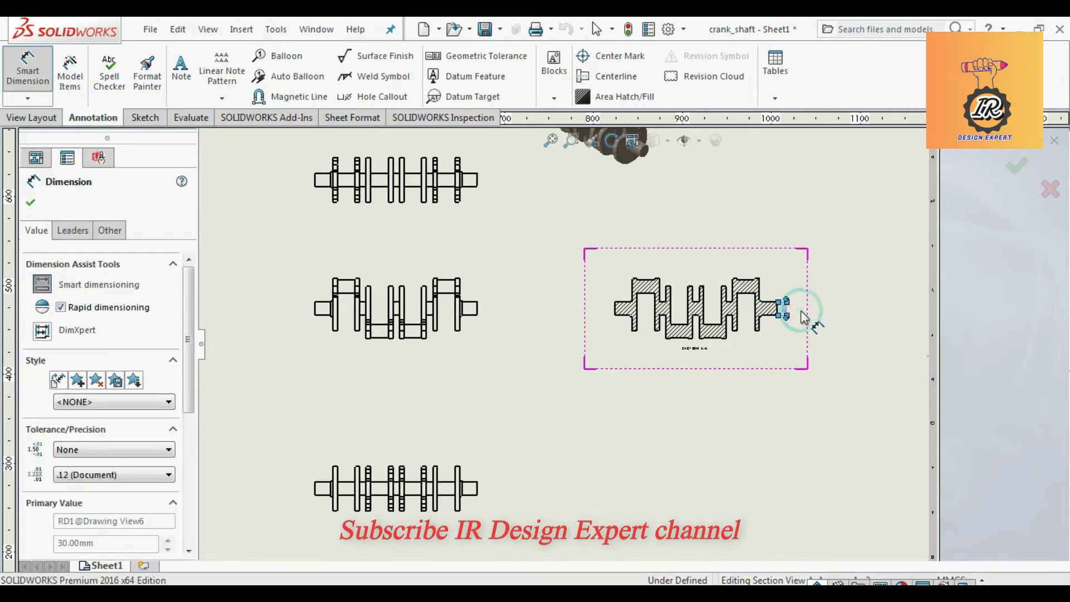
scroll(783, 321, down, 5)
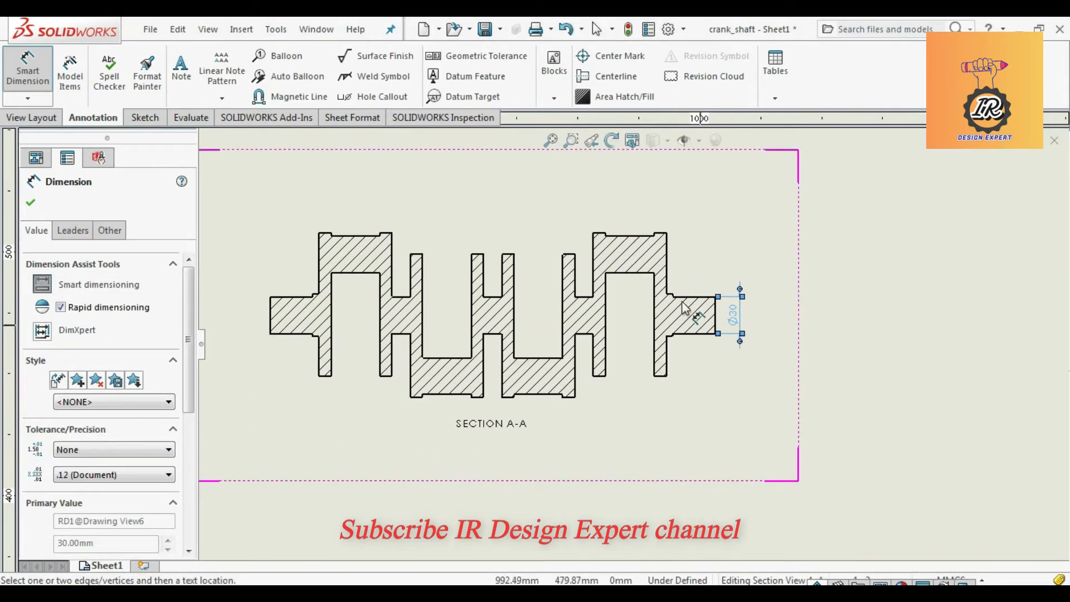
Step: Dimension the diameter of the small collar at the right-hand shaft end, placing it outside the shaft-end diameter dimension
scroll(671, 312, down, 5)
click(655, 304)
click(656, 426)
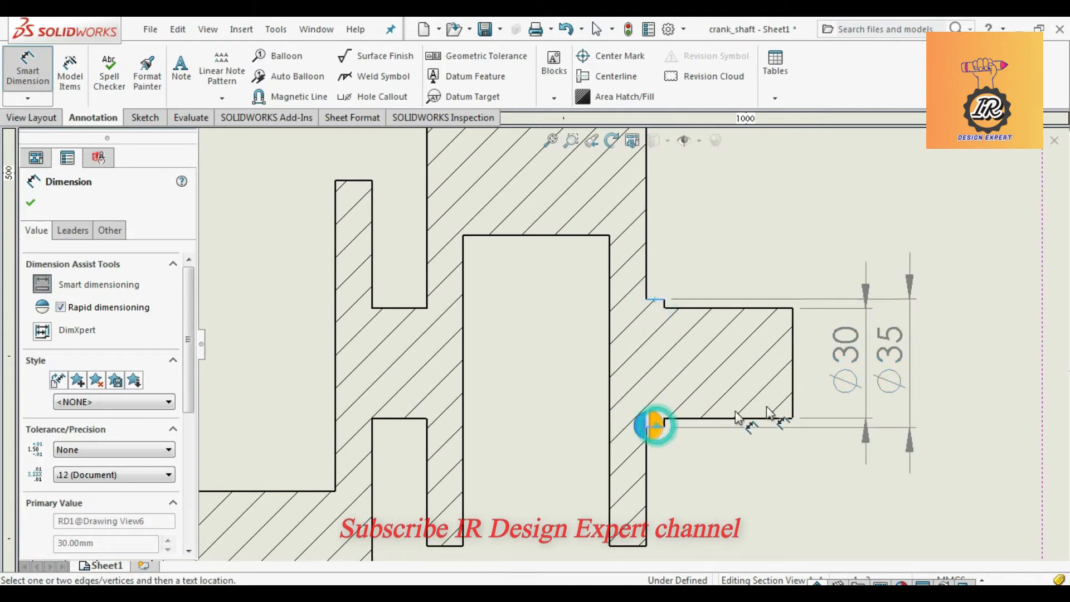
click(939, 370)
key(z)
scroll(844, 281, up, 3)
scroll(623, 368, down, 1)
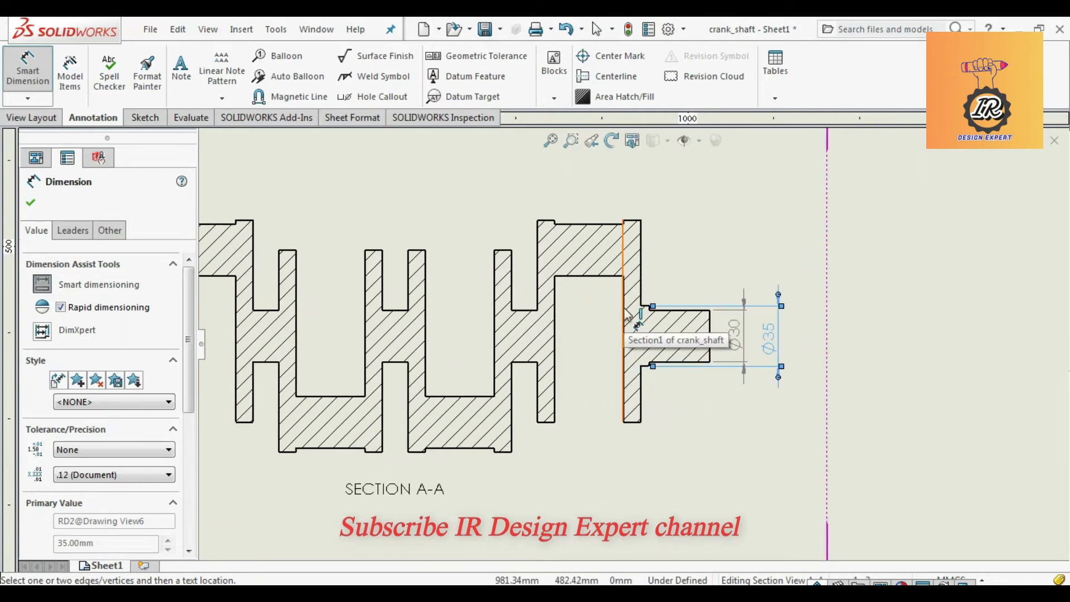
click(636, 220)
click(634, 422)
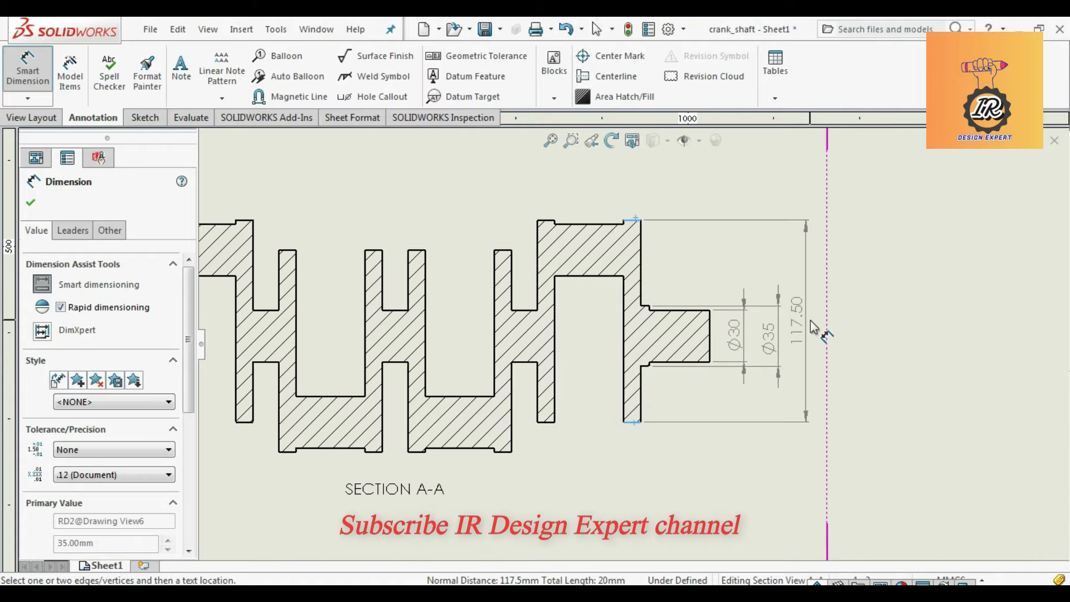
key(Escape)
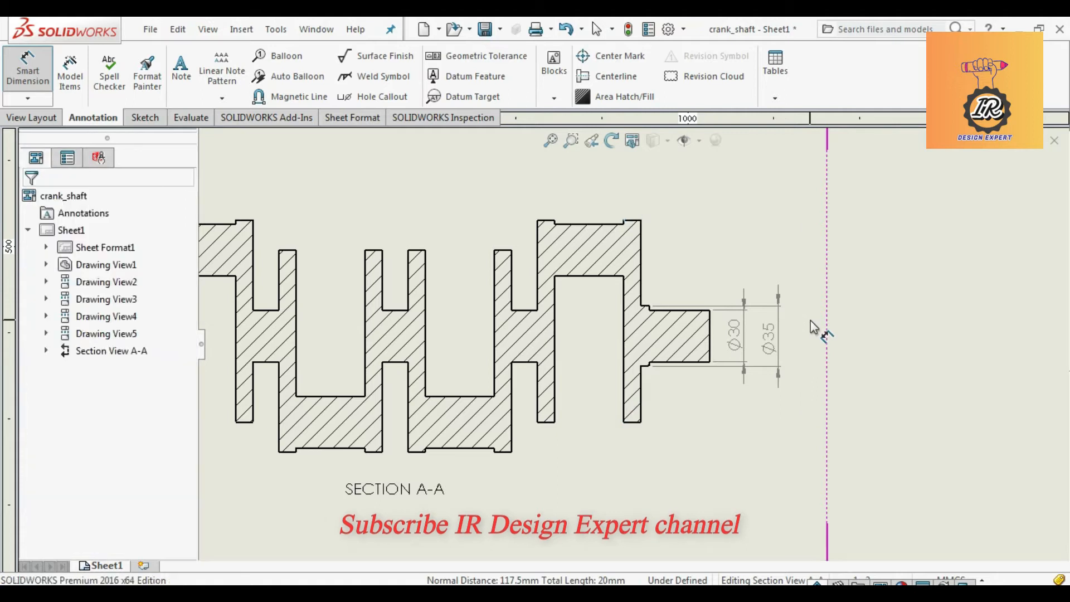
Step: Dimension the upper right crank throw above the section view: its right shoulder width, overall width and recessed middle length
click(677, 204)
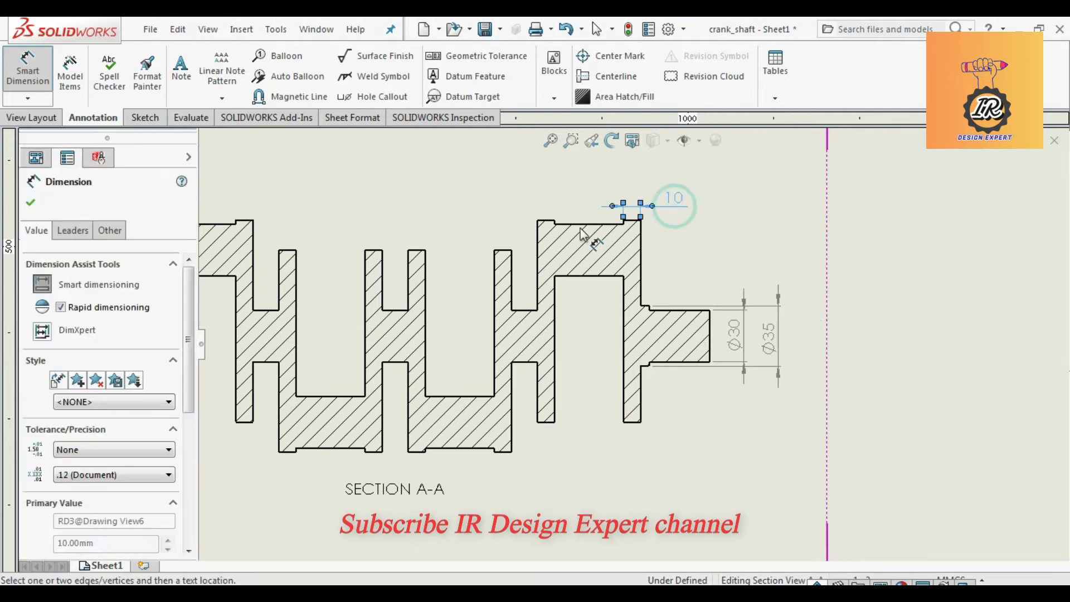
click(538, 238)
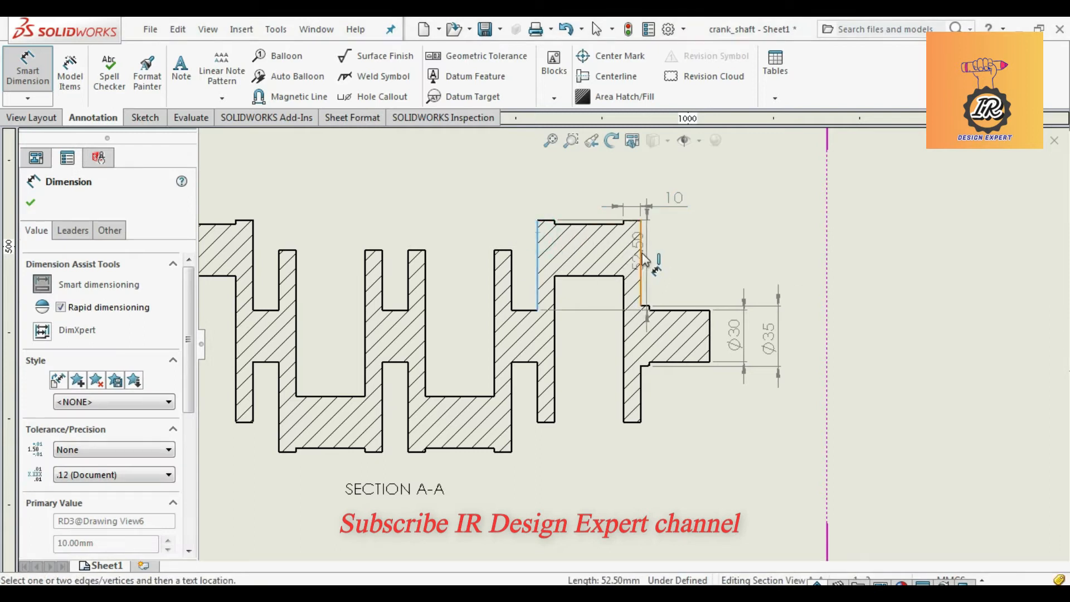
click(638, 263)
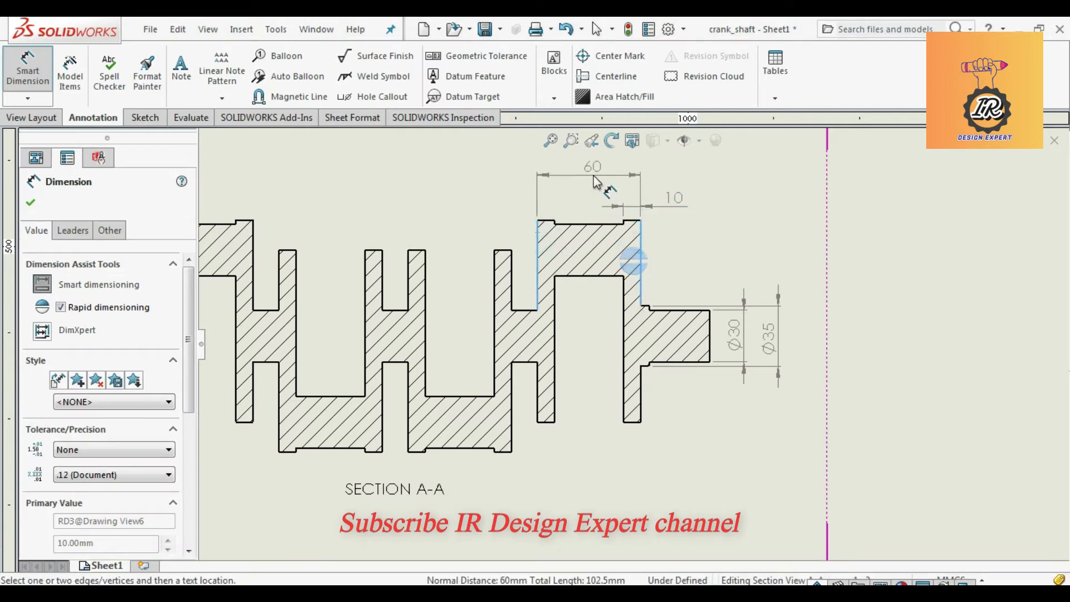
click(594, 181)
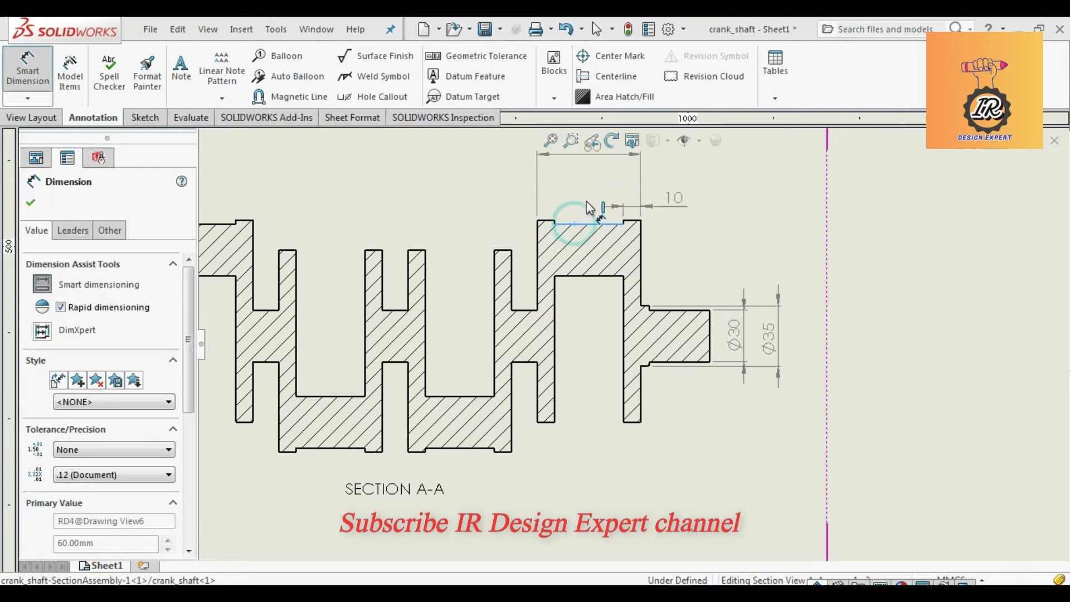
click(579, 224)
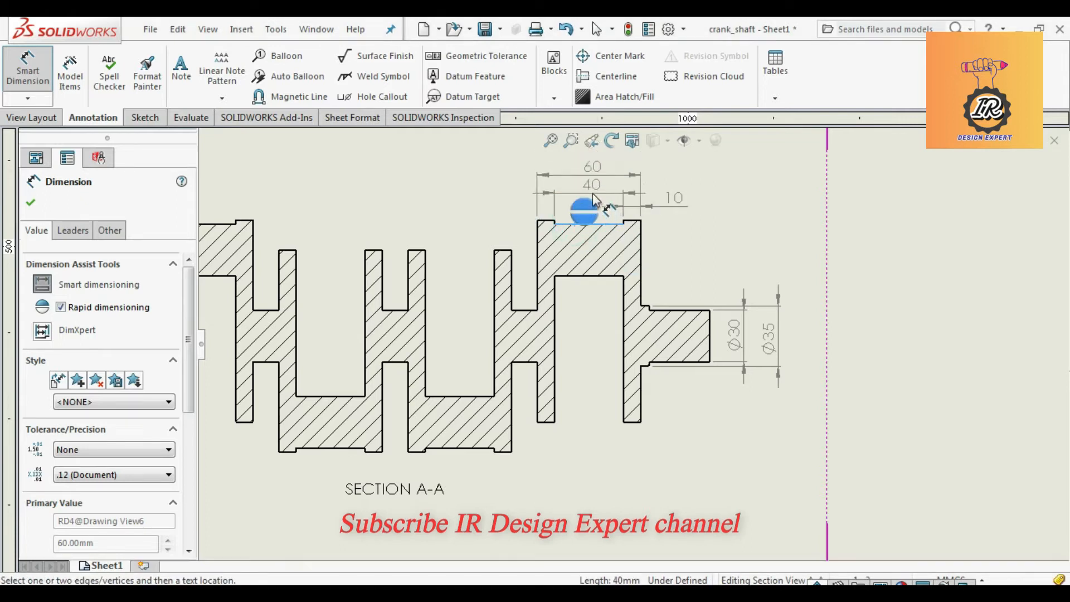
click(594, 193)
Step: Dimension the widths of the right throw's two web ends, placing both dimensions below the section view
scroll(642, 304, up, 2)
scroll(556, 354, down, 2)
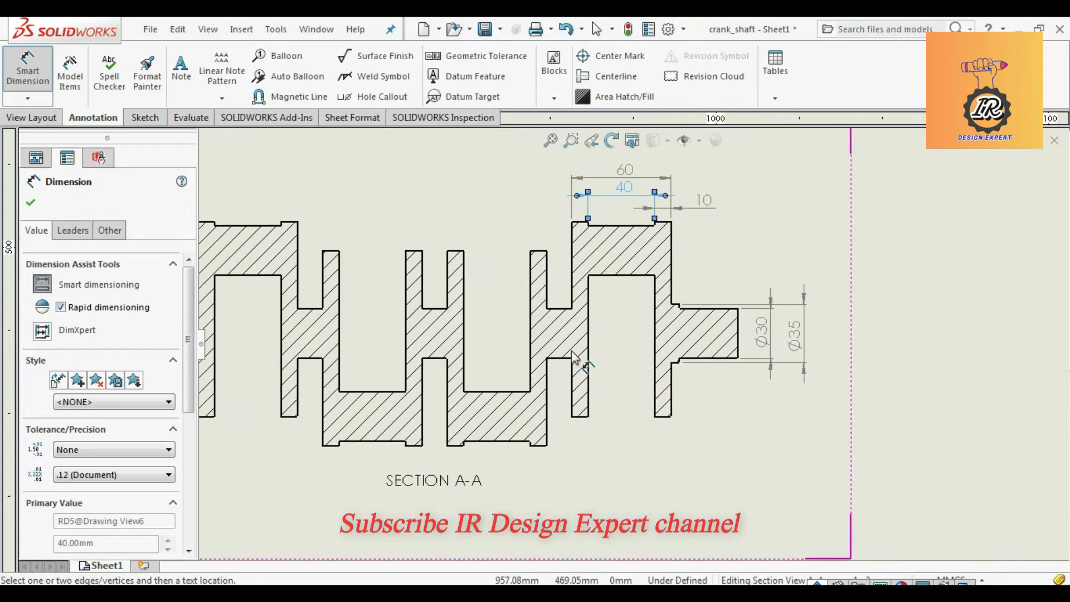
click(663, 417)
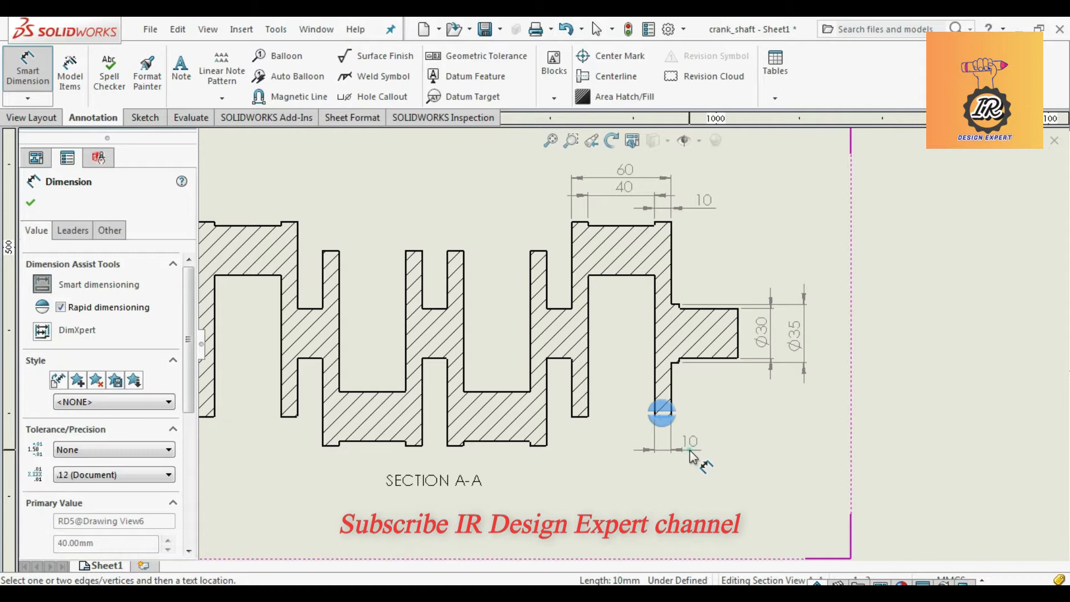
click(691, 449)
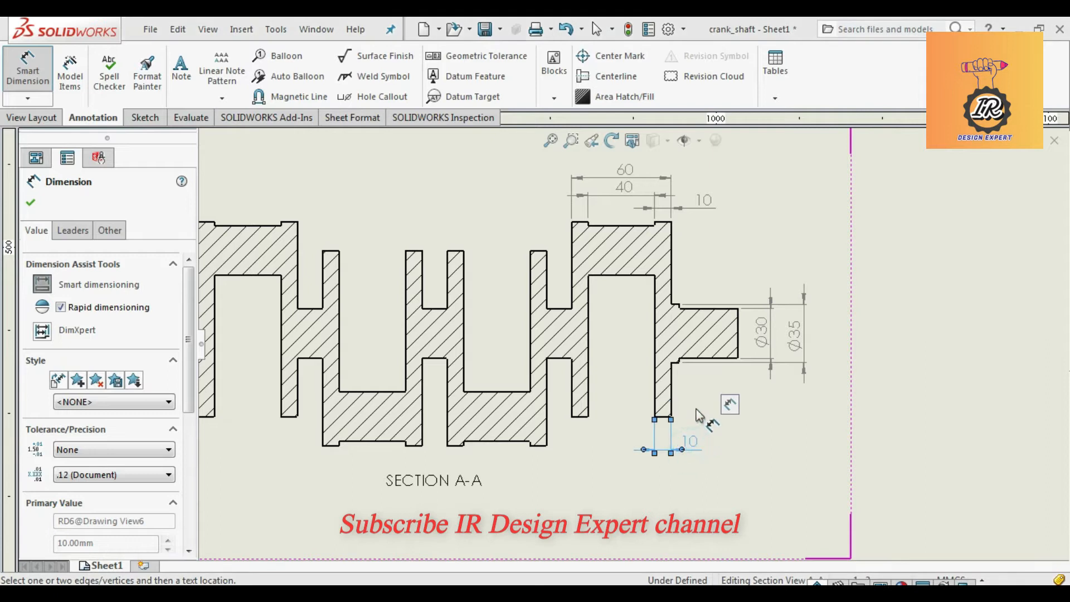
click(583, 418)
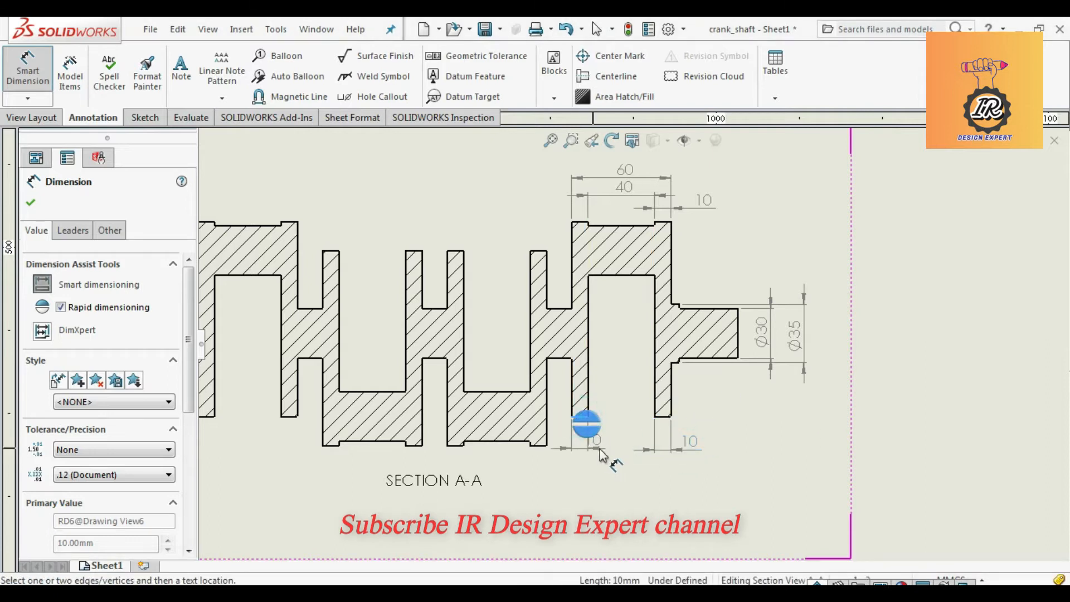
click(606, 454)
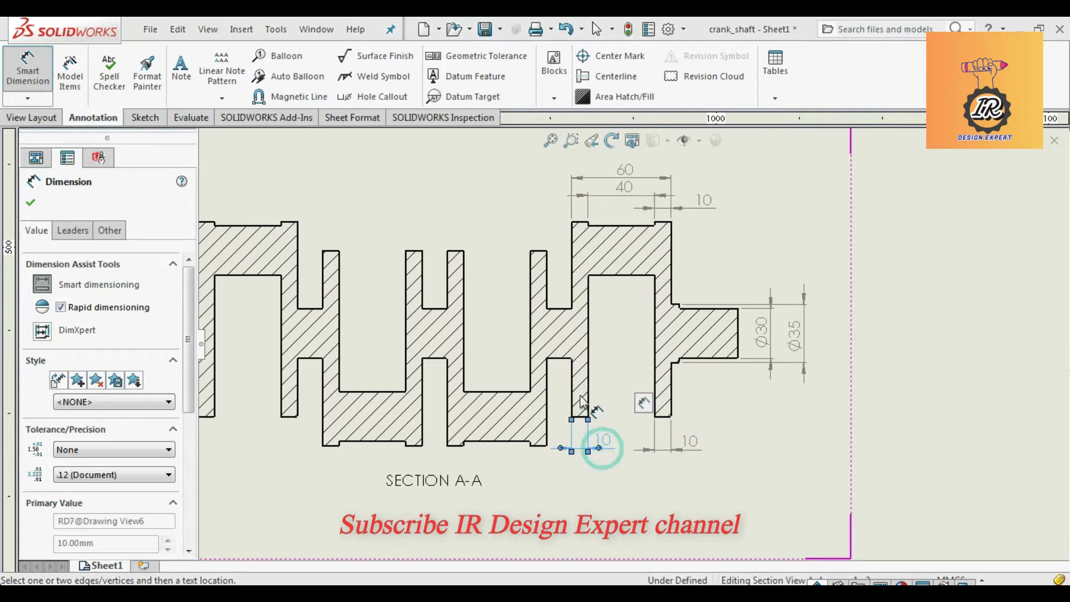
Step: Dimension the gap between the upper right and lower right throws, and the lower right throw's right shoulder width, below the view
click(562, 361)
click(569, 482)
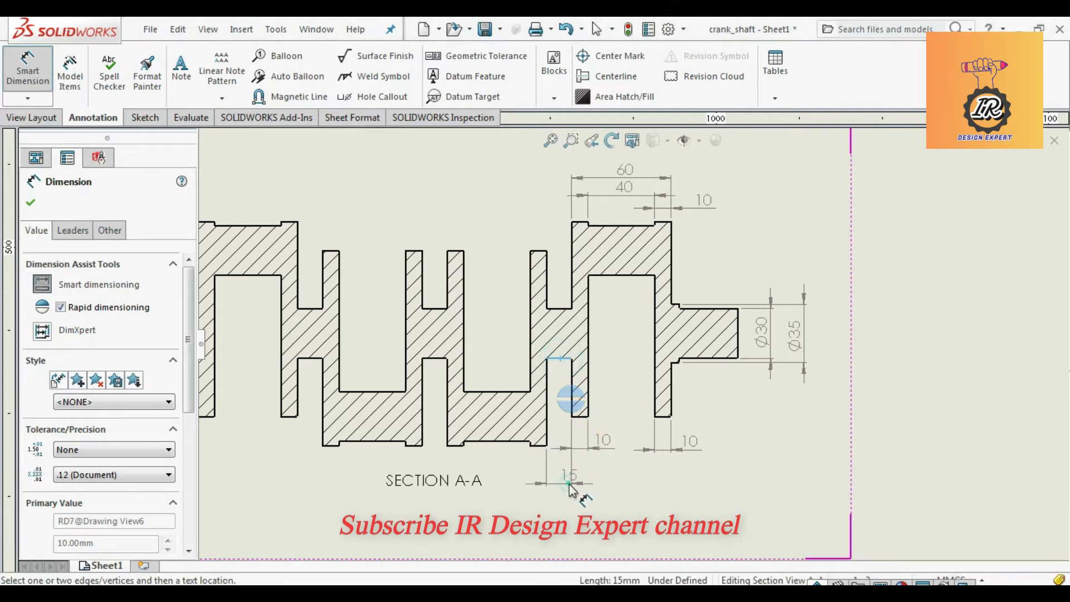
click(539, 446)
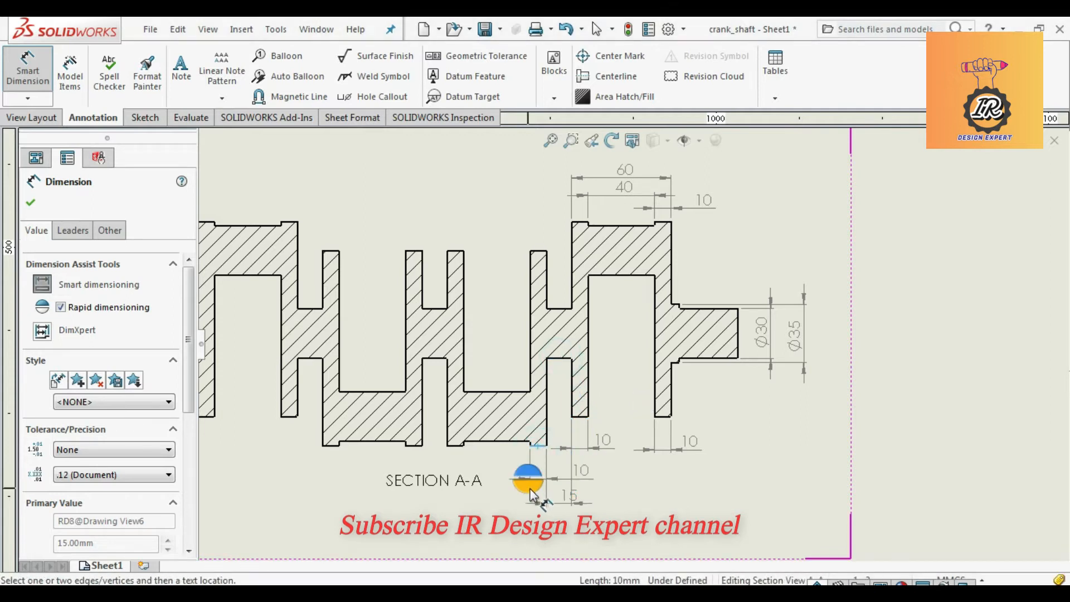
scroll(531, 498, down, 2)
scroll(532, 491, down, 2)
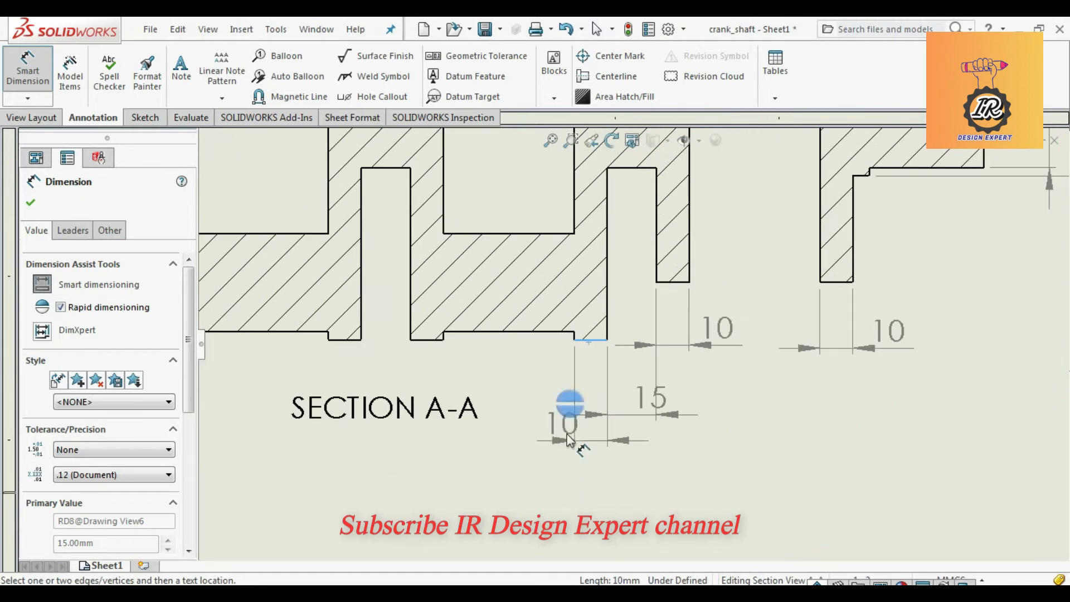
click(574, 413)
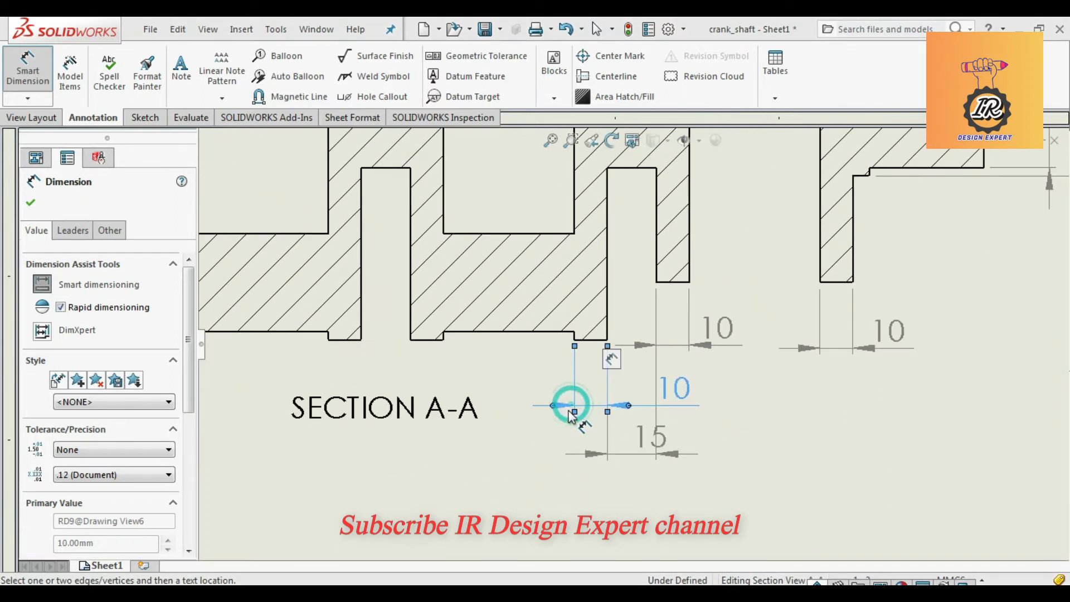
Step: Dimension the recessed bottom edge of the lower right throw, placing it in line with the adjacent shoulder dimension
click(524, 332)
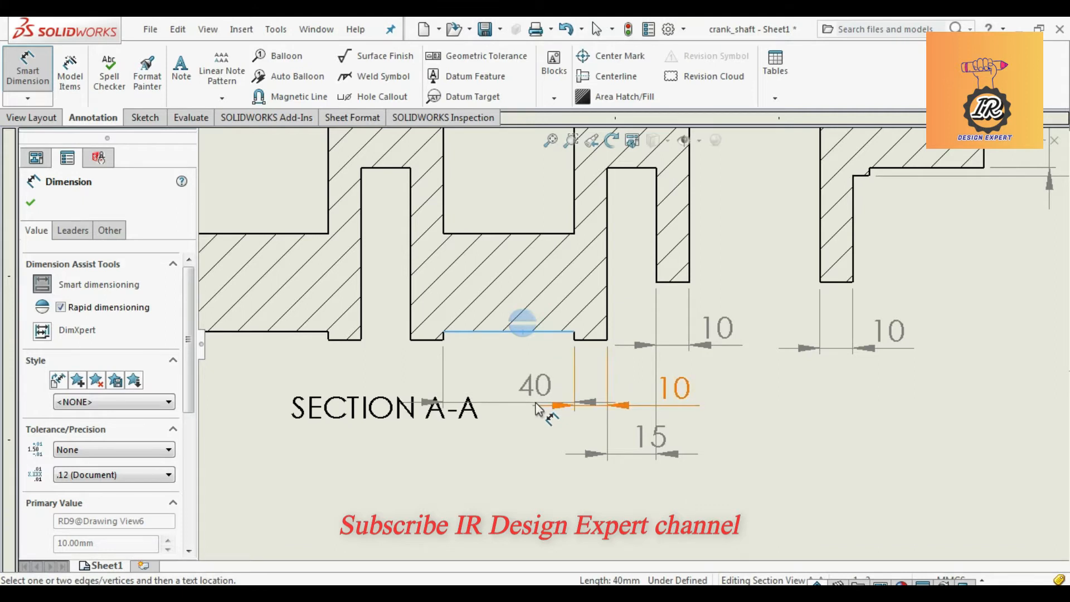
scroll(535, 408, up, 2)
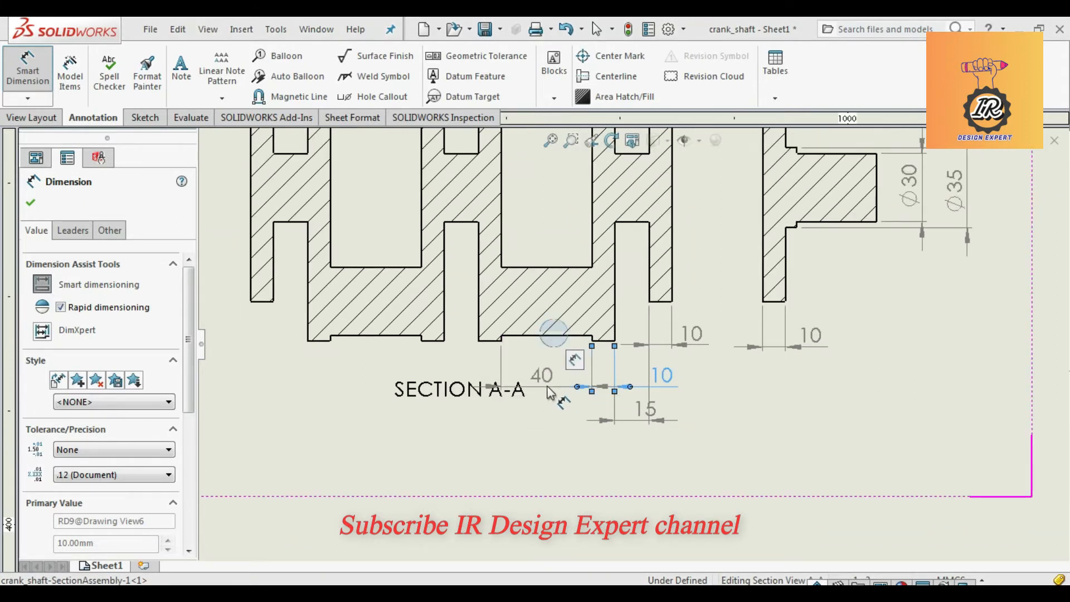
click(549, 384)
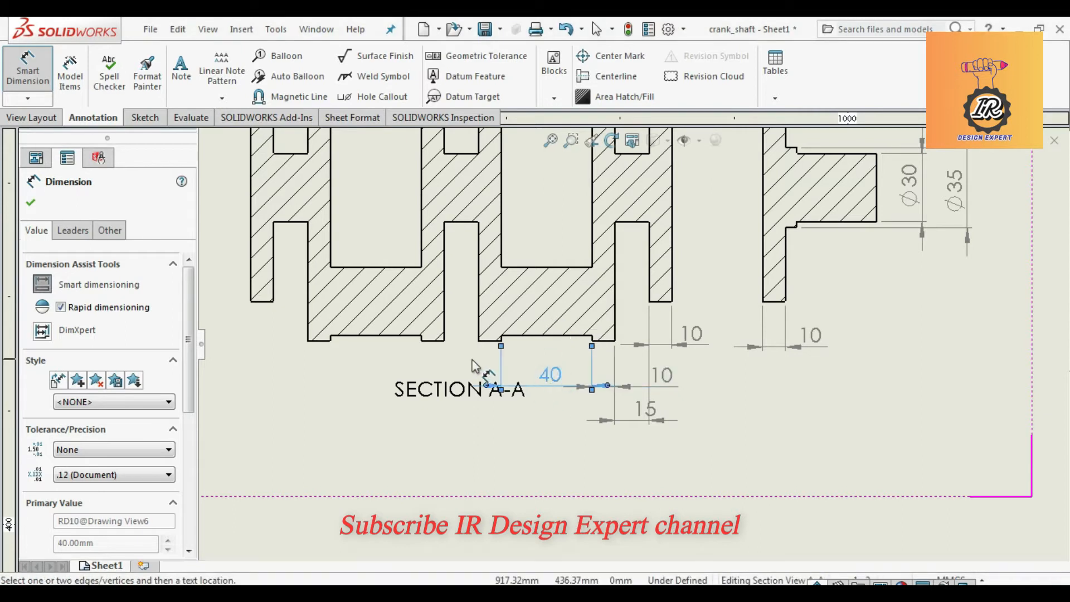
Step: Finish Smart Dimension and move the SECTION A-A label down, clear of the dimensions below the view
key(Escape)
drag(456, 391, 458, 423)
scroll(530, 423, up, 1)
scroll(465, 394, down, 2)
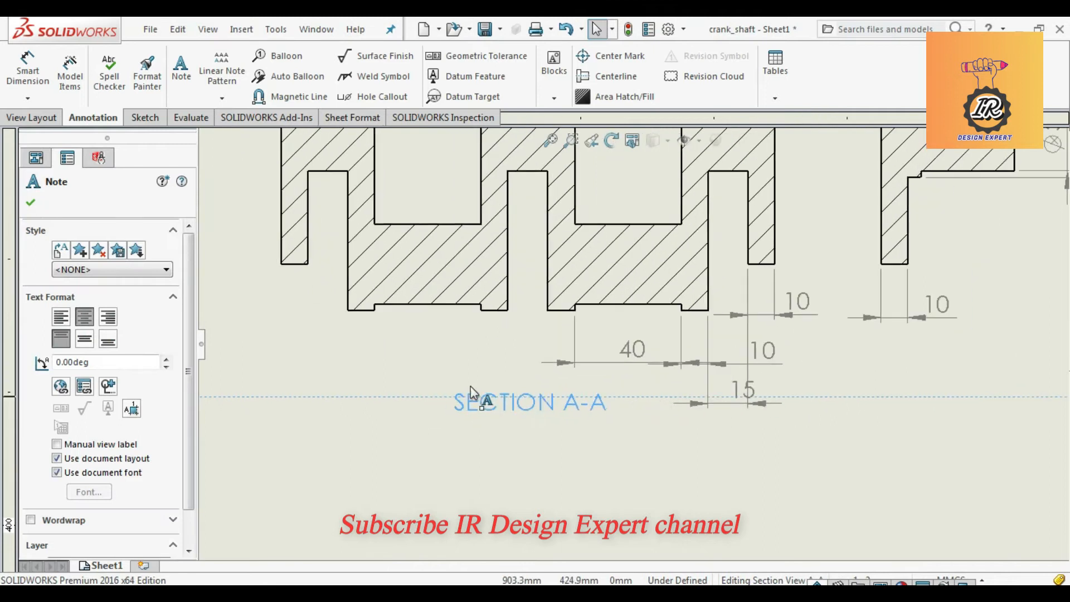
click(547, 281)
click(506, 286)
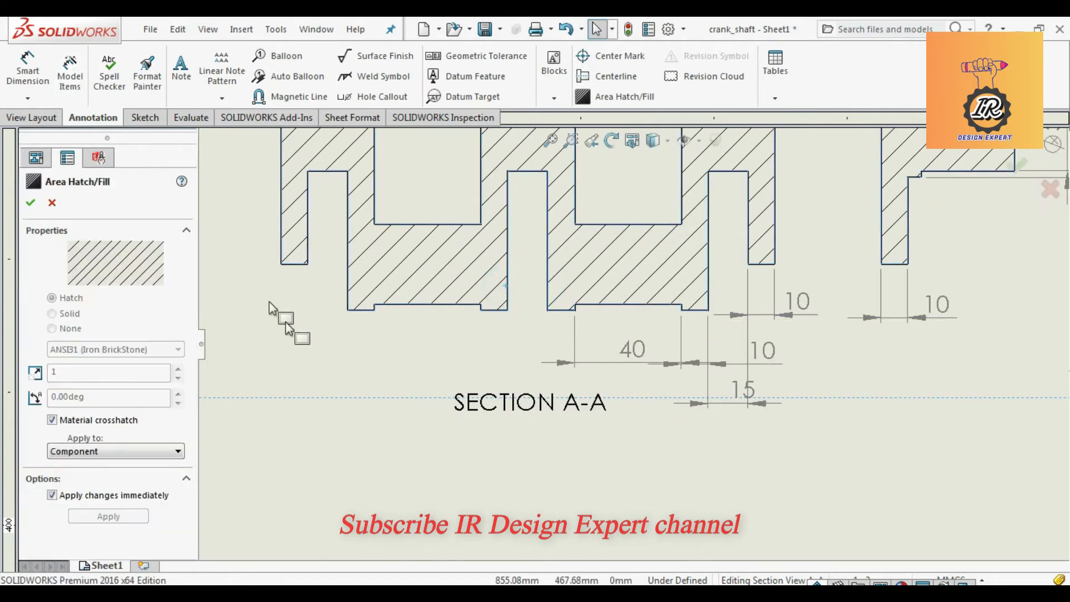
click(299, 343)
click(352, 444)
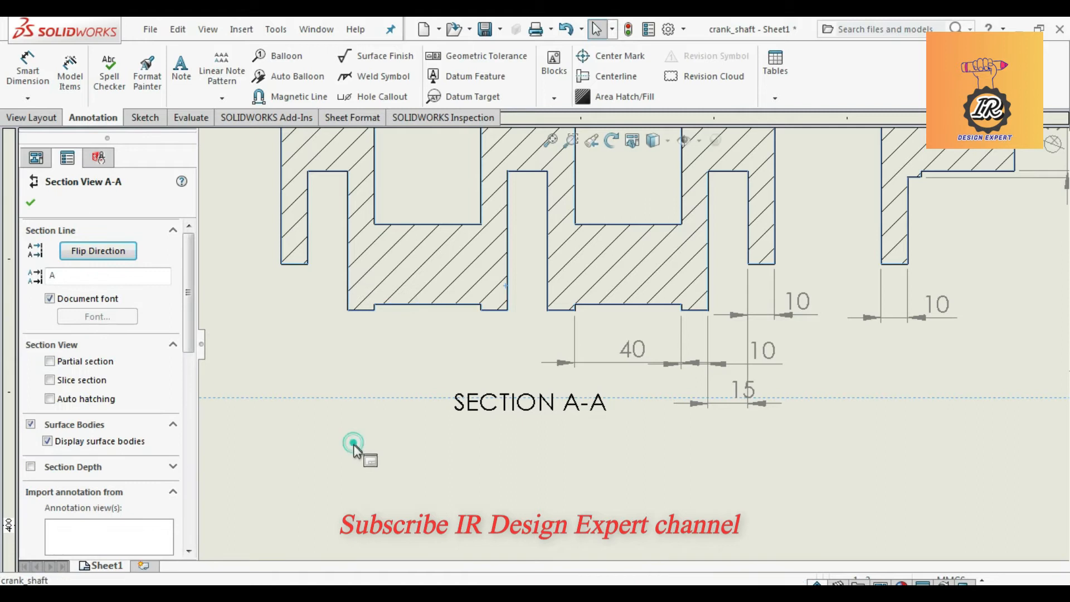
Step: Use Smart Dimension for the gap between the two lower throws and the recessed bottom edge of the lower left throw
click(29, 78)
click(509, 295)
click(548, 296)
click(525, 339)
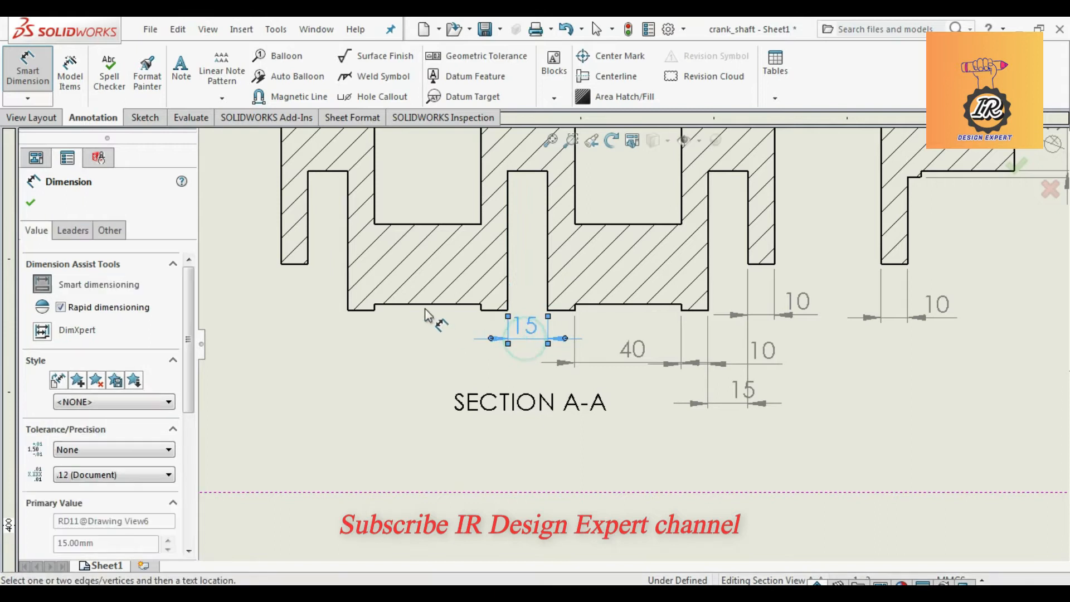
click(409, 305)
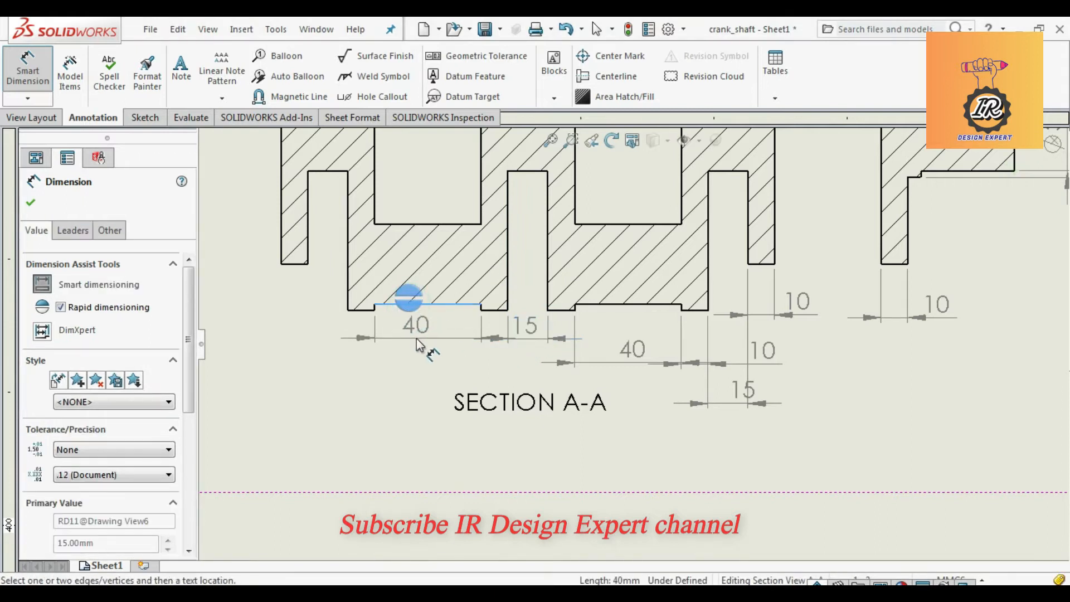
click(417, 339)
Step: Dimension the gap between the upper left and lower left throws, aligning it with the neighbouring dimensions below the view
scroll(502, 329, up, 2)
scroll(471, 270, down, 4)
click(473, 252)
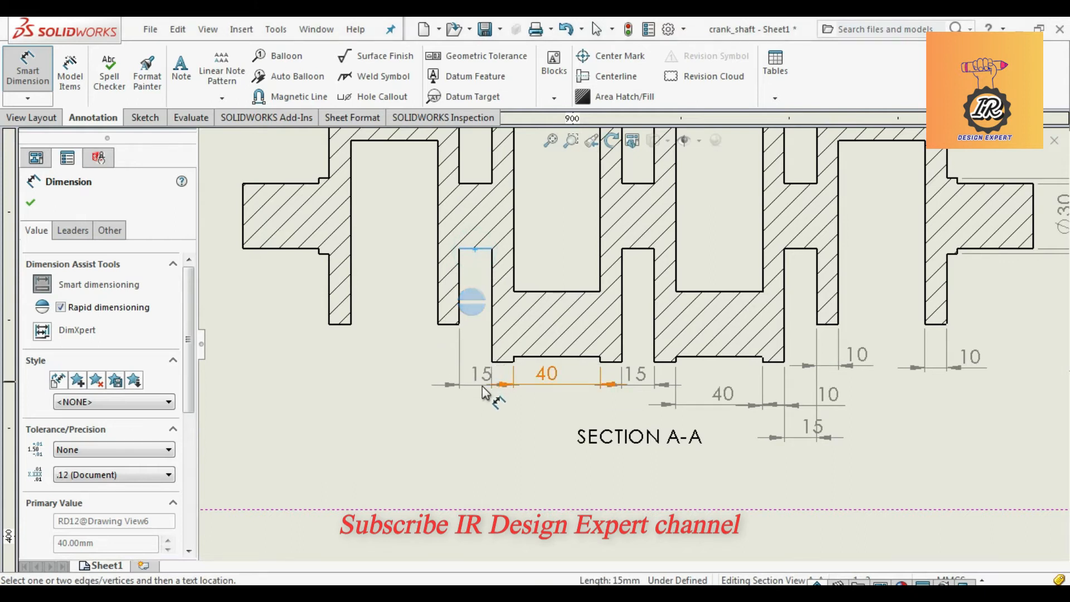
click(484, 386)
scroll(411, 339, up, 1)
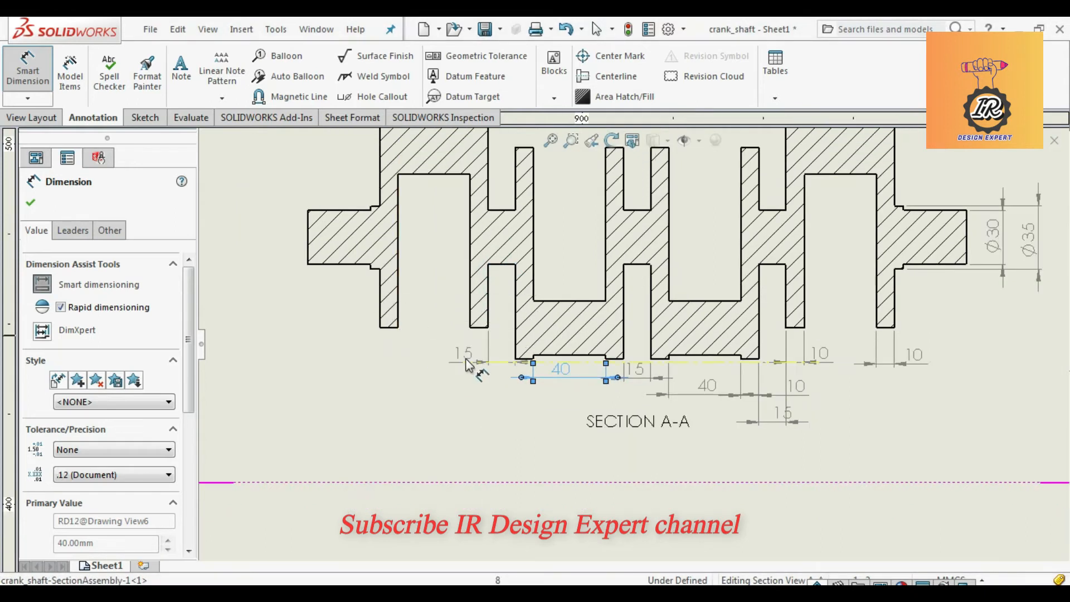
click(486, 385)
drag(493, 377, 504, 382)
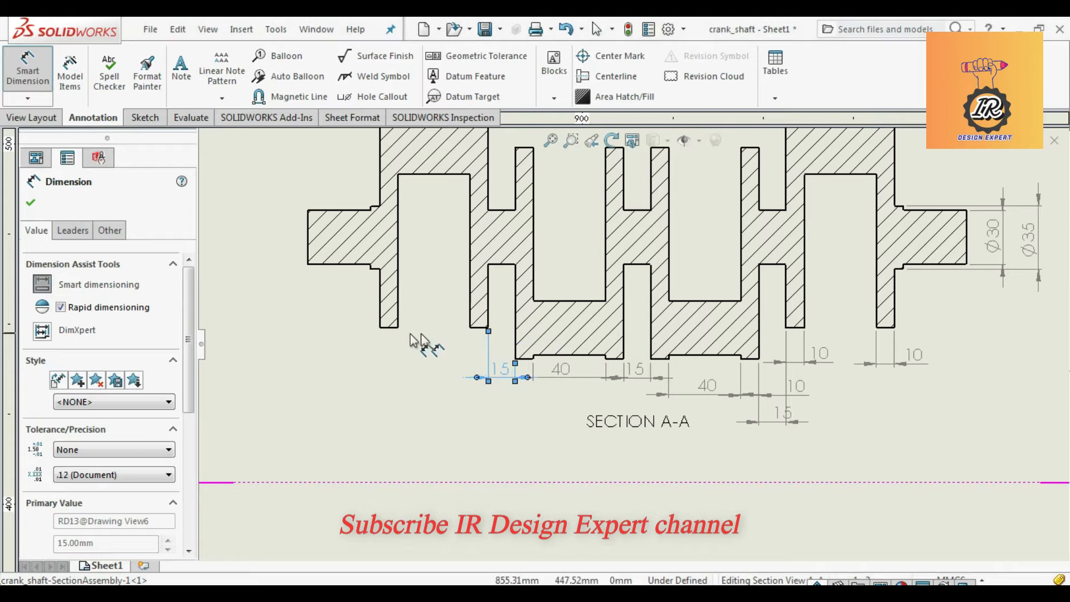
Step: Dimension the diameter of the main journal between the upper left and lower left throws, placing it above the view
scroll(462, 352, up, 2)
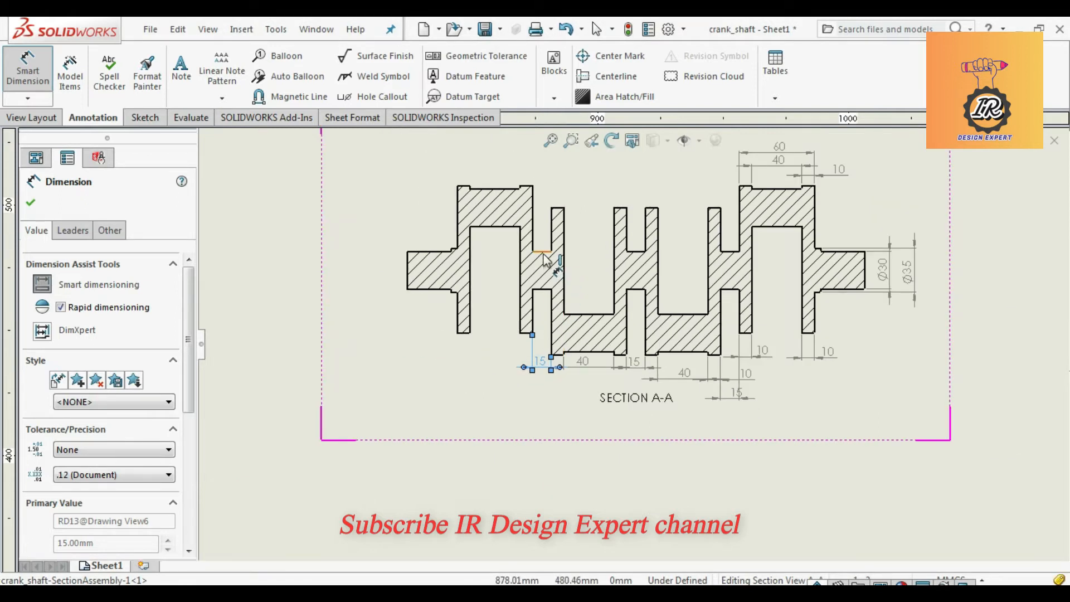
click(544, 253)
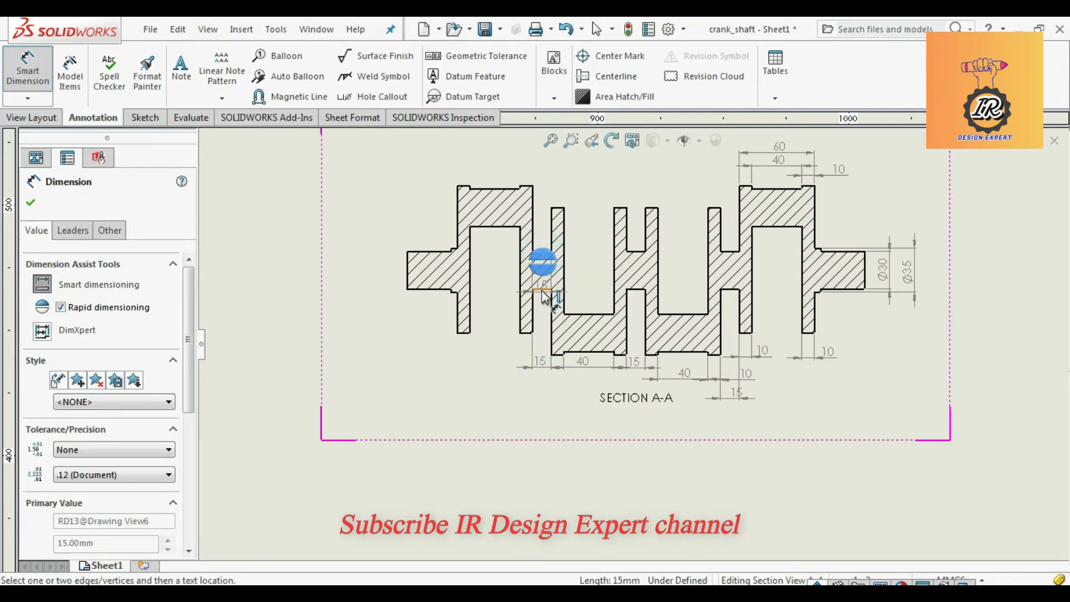
click(548, 287)
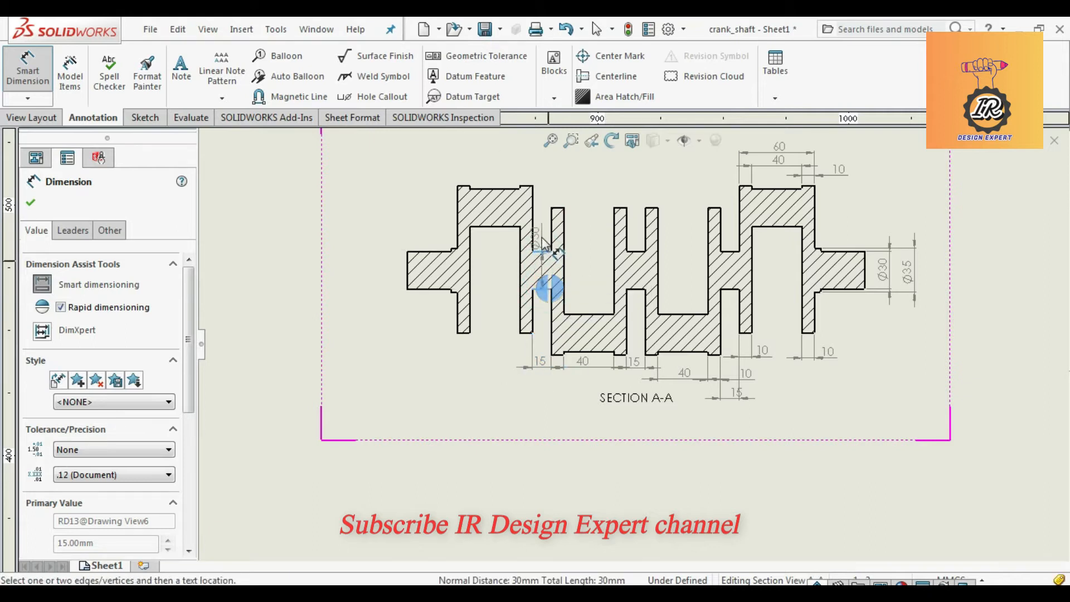
click(547, 172)
Step: Dimension the crankpin diameter of the lower left throw, placing it above the section view
click(592, 315)
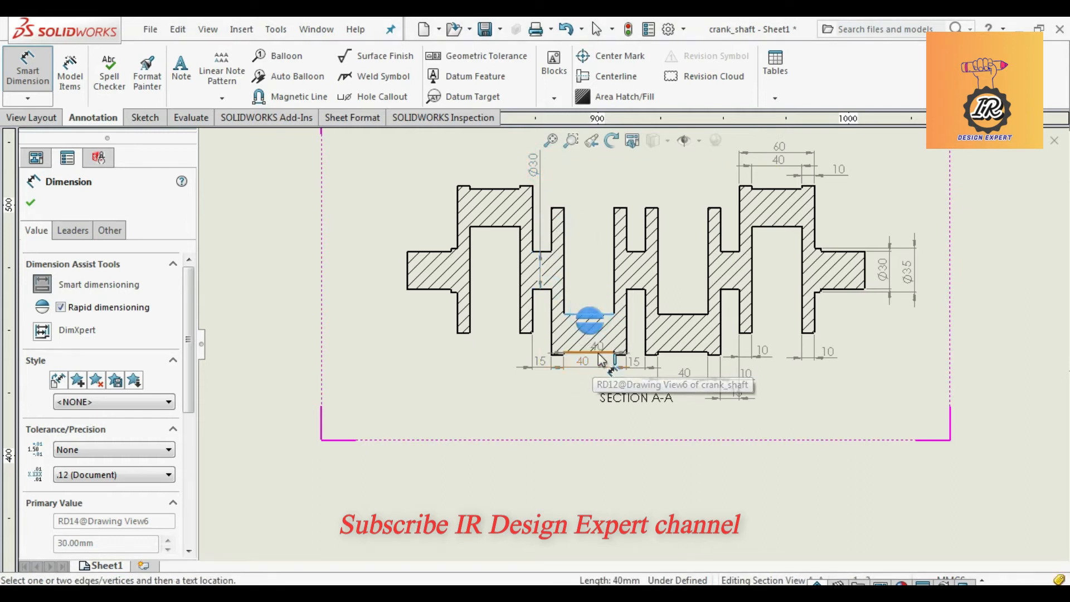
click(597, 353)
click(585, 175)
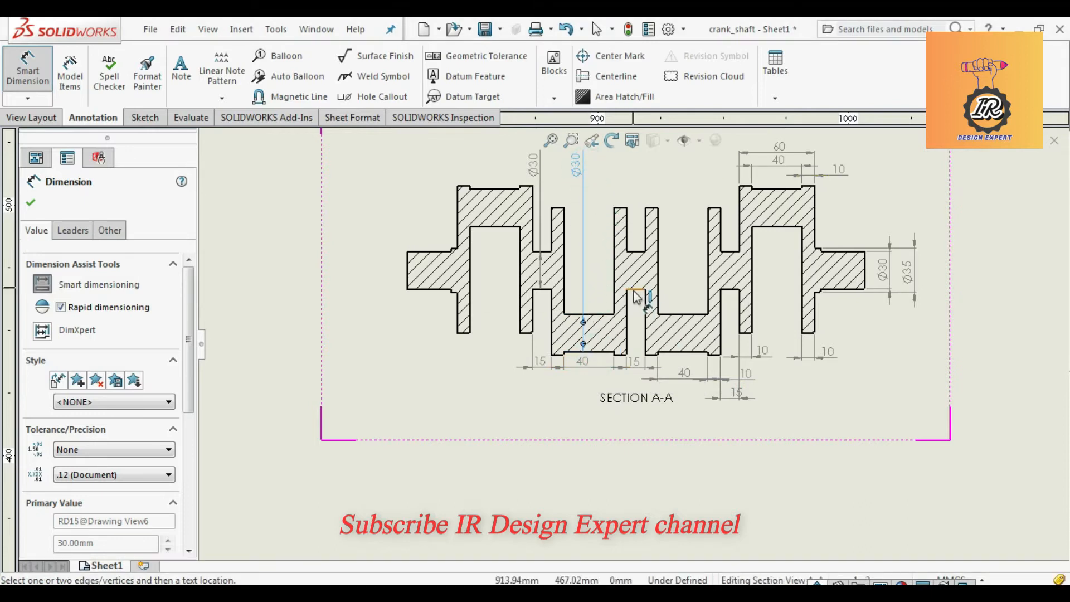
scroll(636, 357, up, 2)
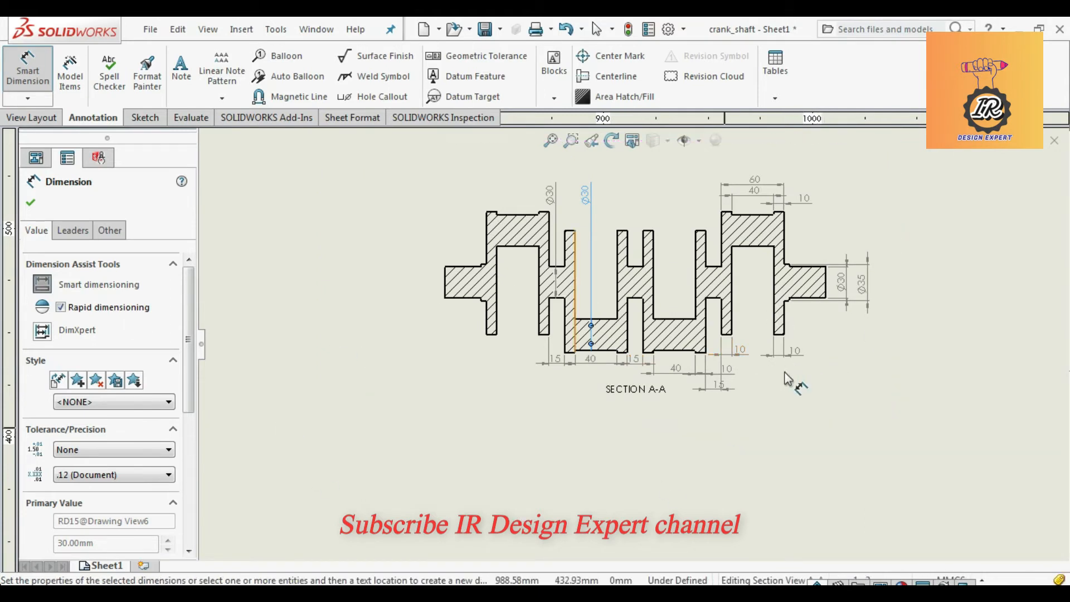
Step: Dimension the crankshaft's overall length and the left end journal's length, placing both dimensions below the front view
scroll(774, 370, up, 4)
scroll(474, 357, down, 5)
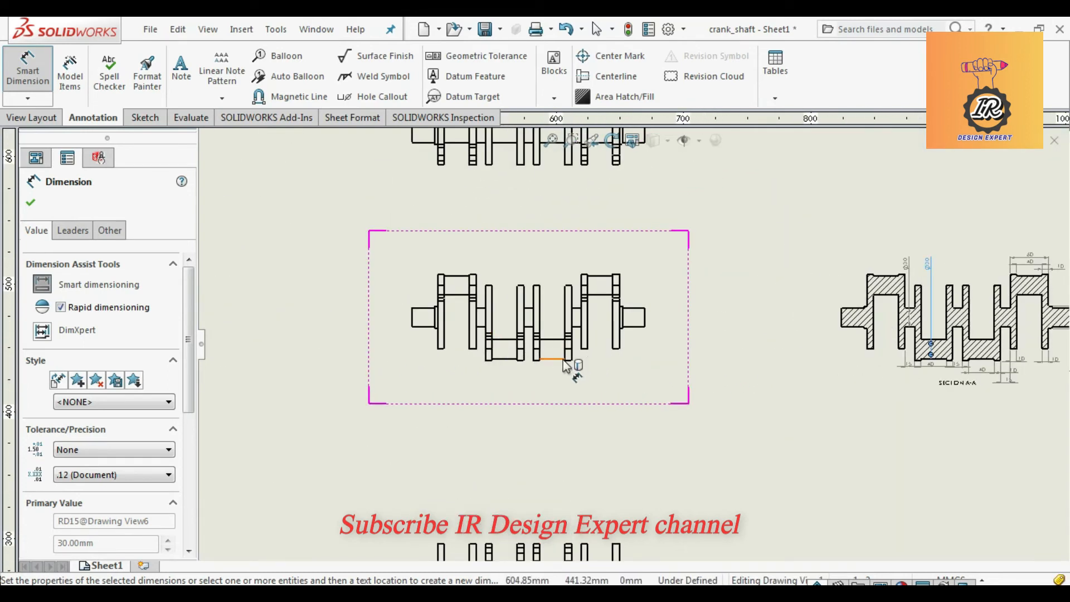
click(415, 319)
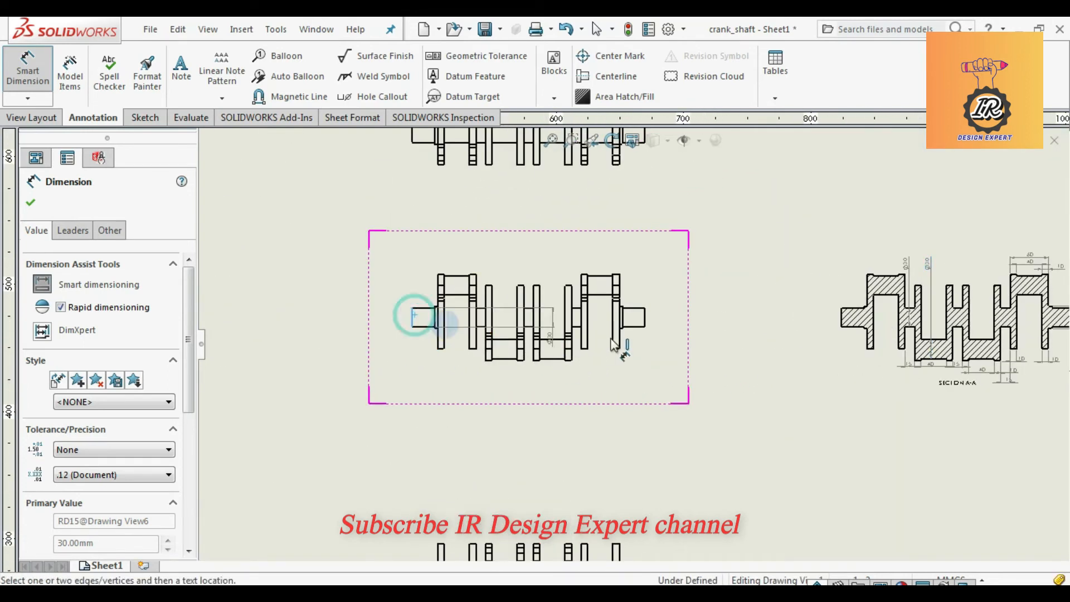
click(646, 323)
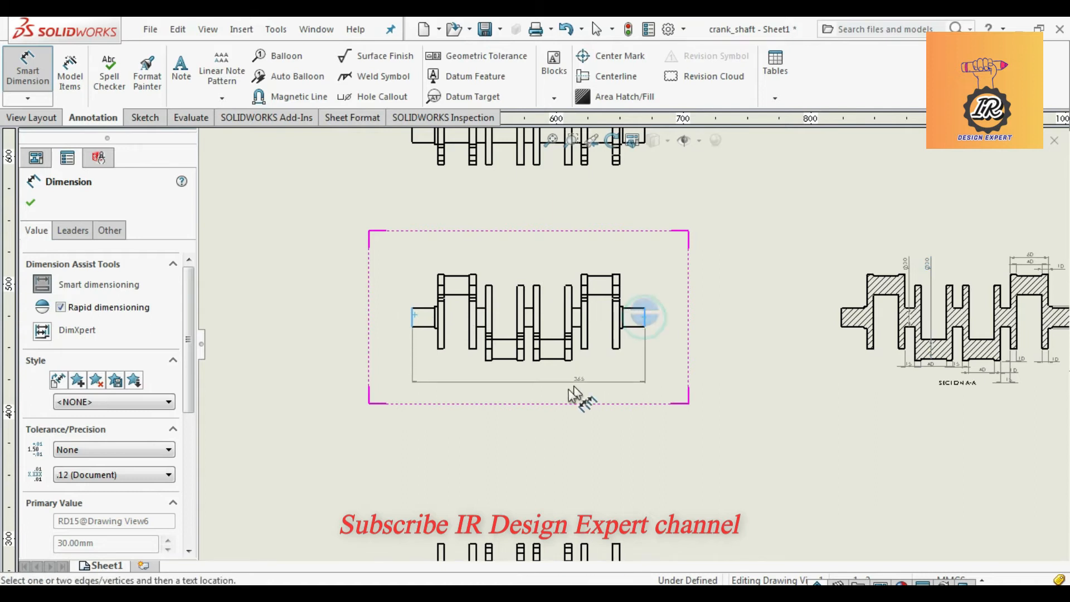
click(530, 393)
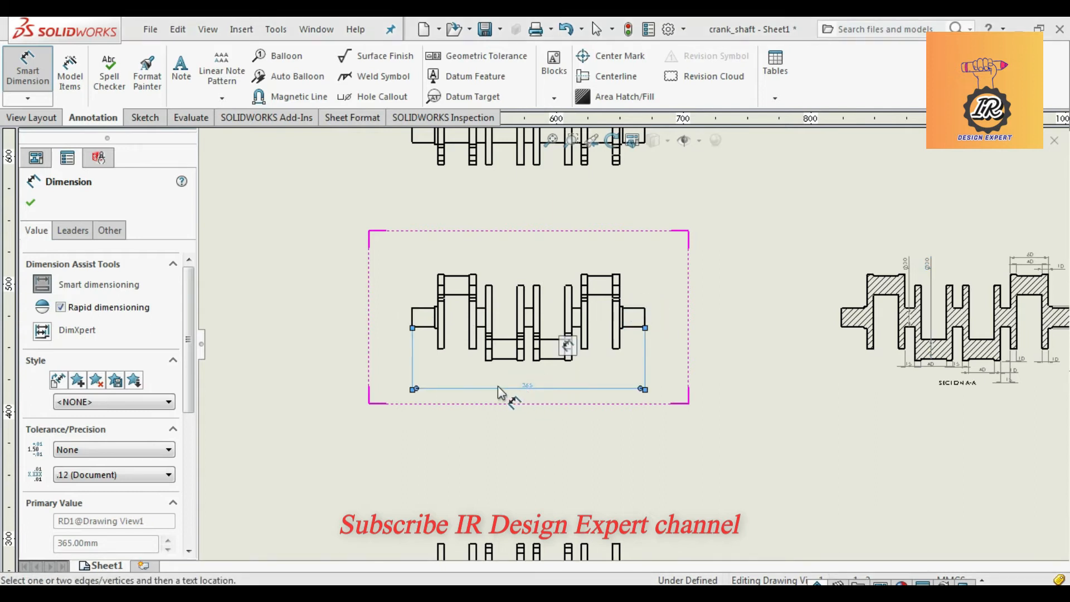
click(427, 327)
click(426, 363)
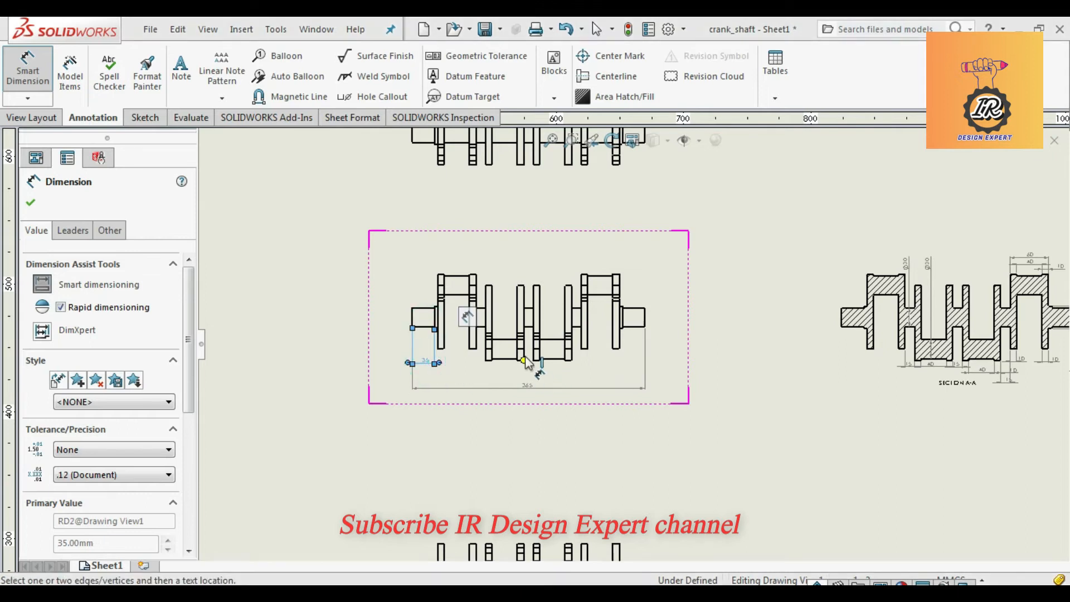
Step: Dimension the radii of the large round web and the upper lobe in the end view, placing them outside the outline
scroll(489, 344, up, 2)
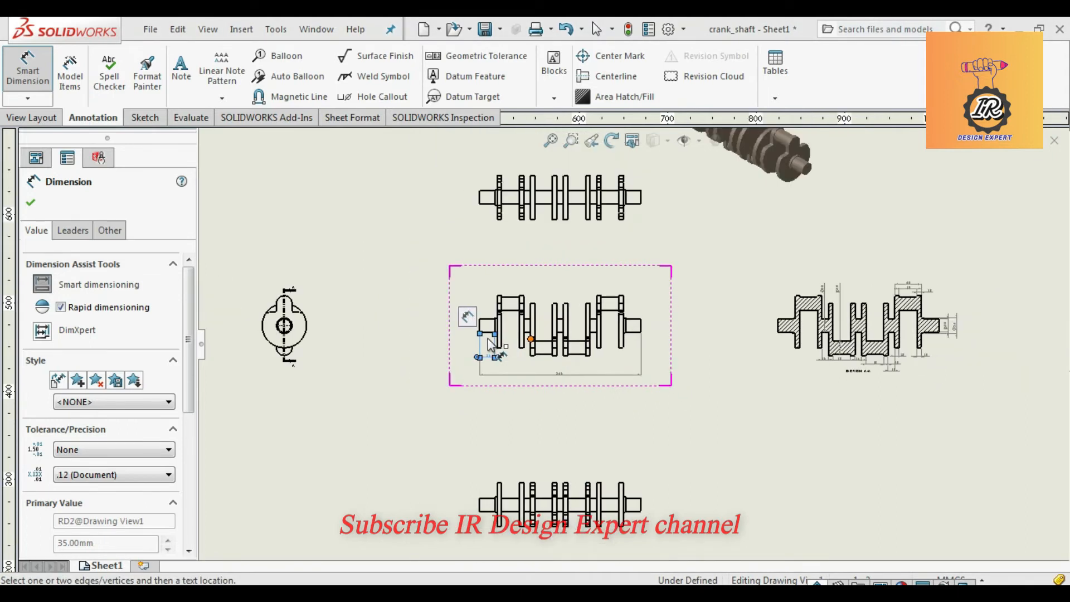
scroll(333, 349, down, 3)
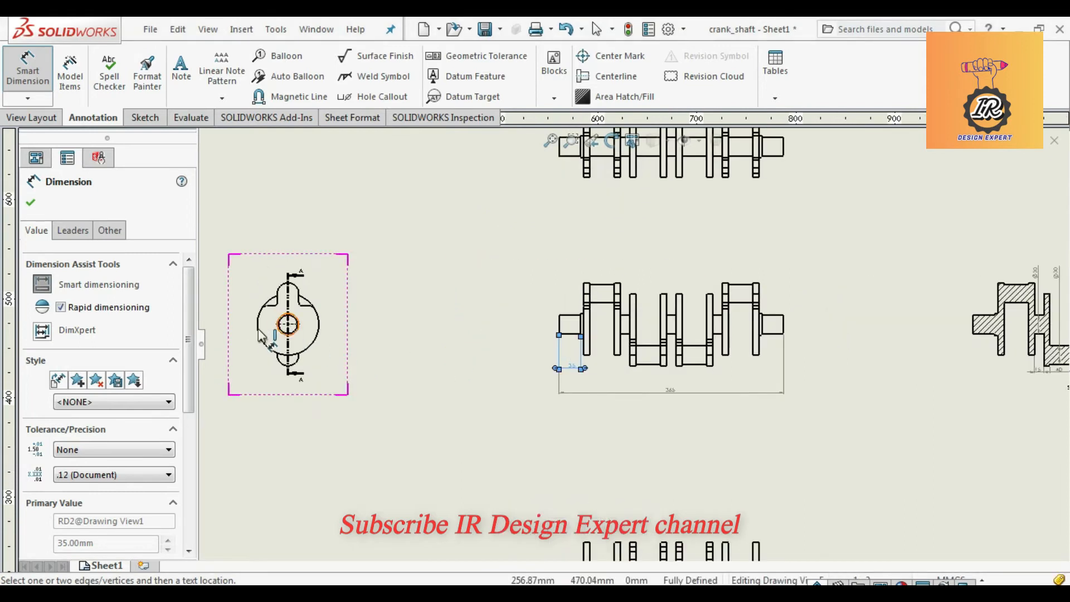
click(389, 362)
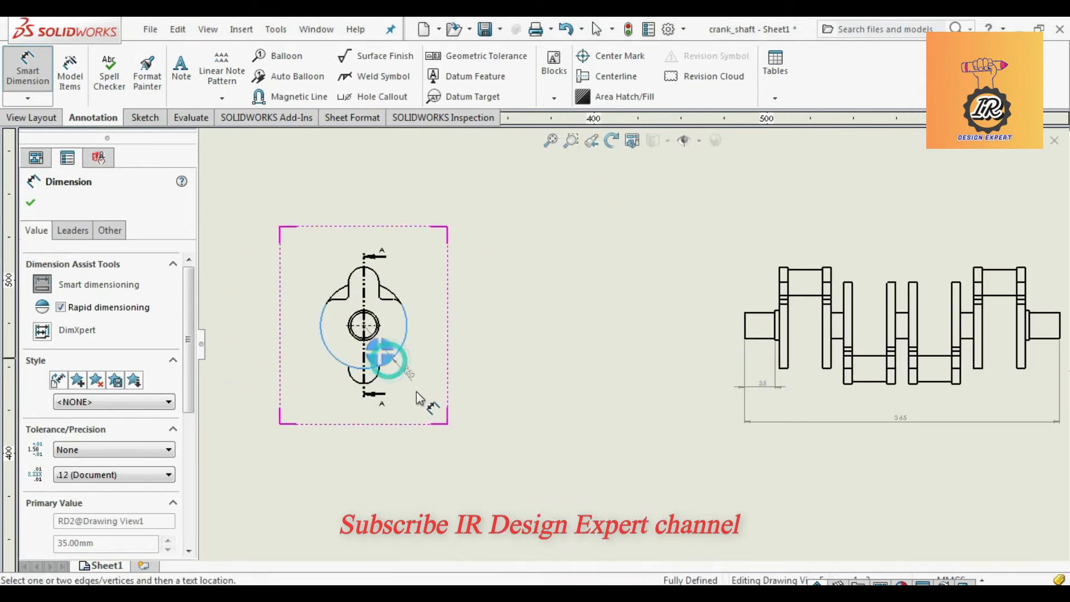
click(422, 399)
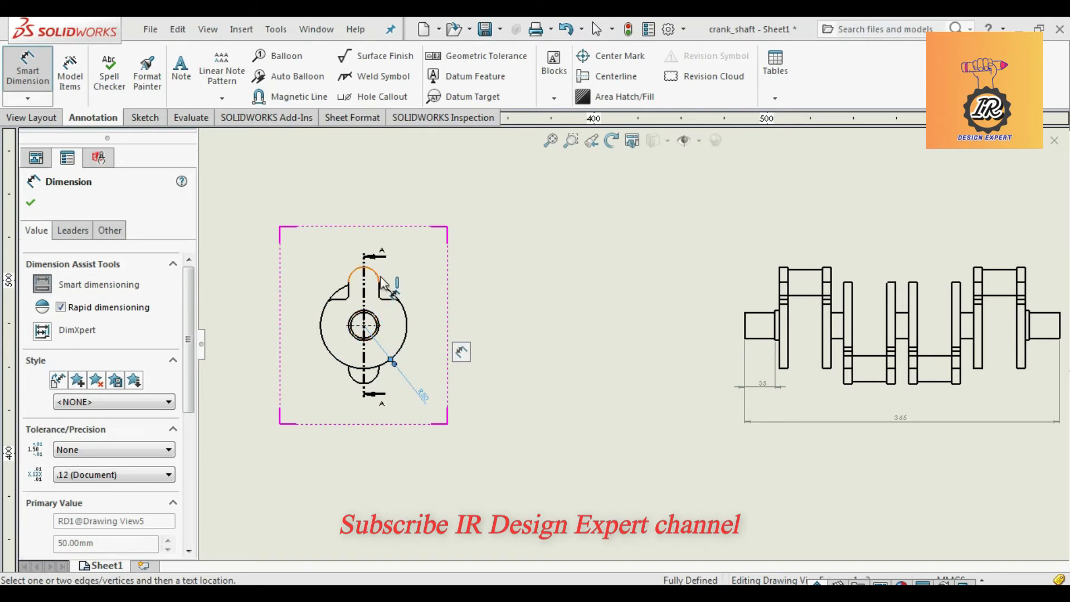
click(383, 277)
click(417, 238)
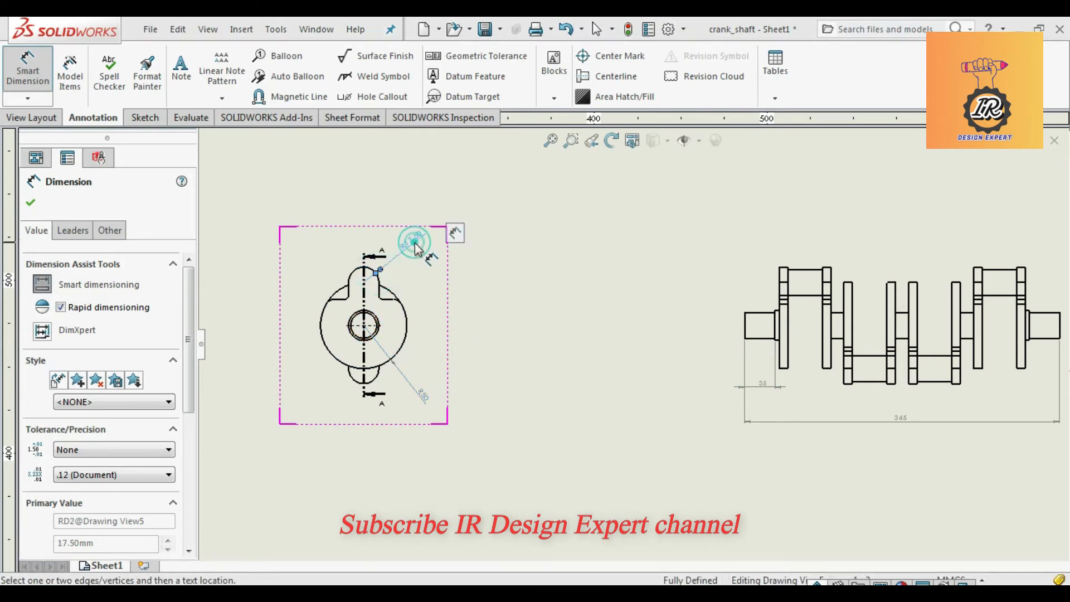
click(377, 382)
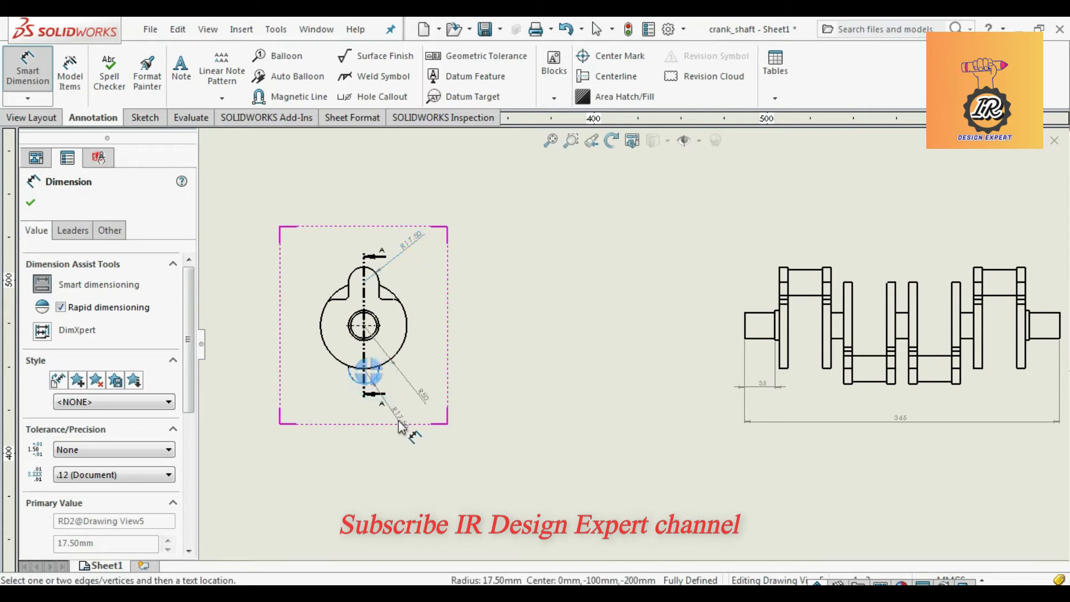
key(Escape)
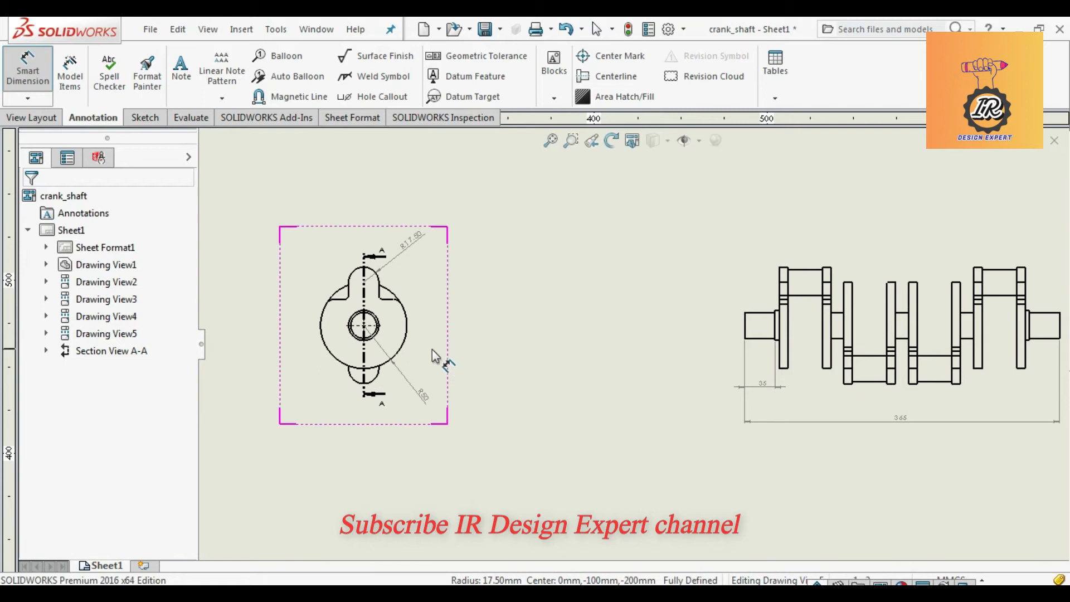
Step: Dimension the overall length between the two shaft end faces in the upper projected view, placing it below the view
scroll(432, 349, up, 4)
scroll(882, 222, down, 4)
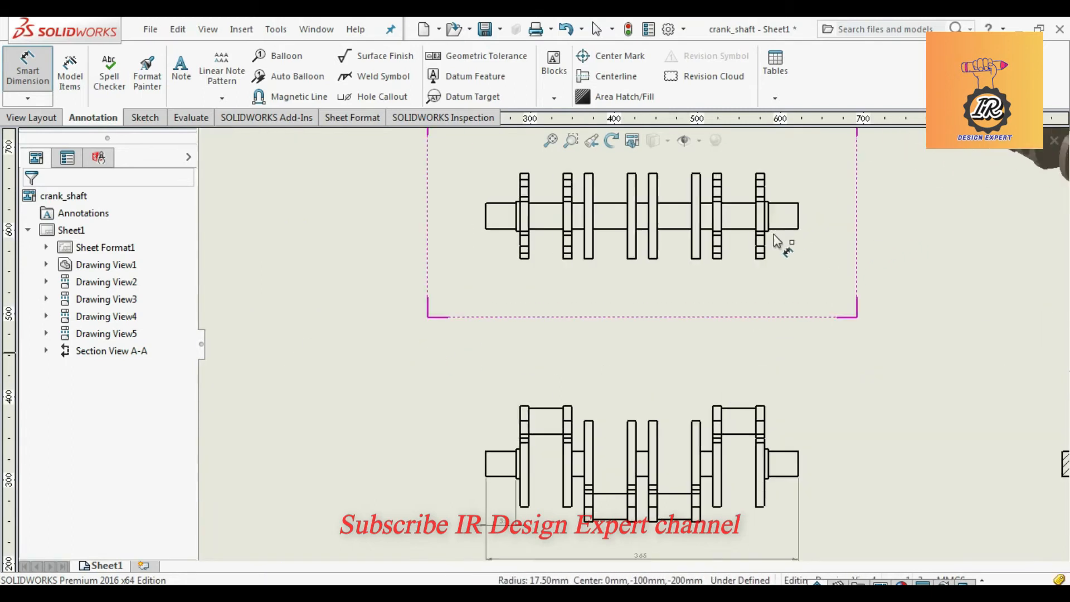
scroll(652, 213, down, 3)
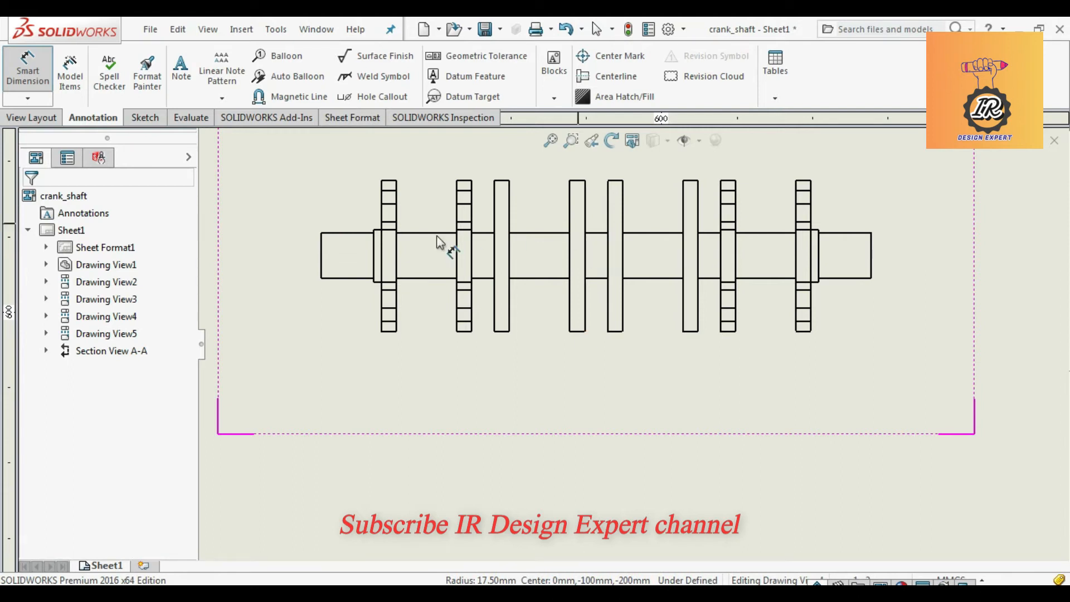
click(322, 255)
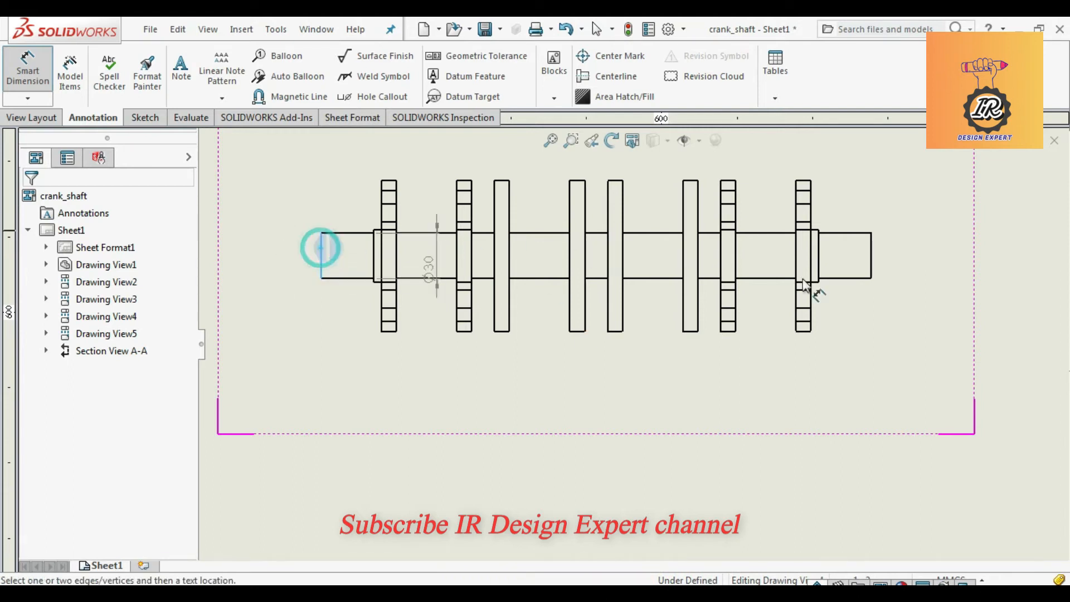
click(873, 261)
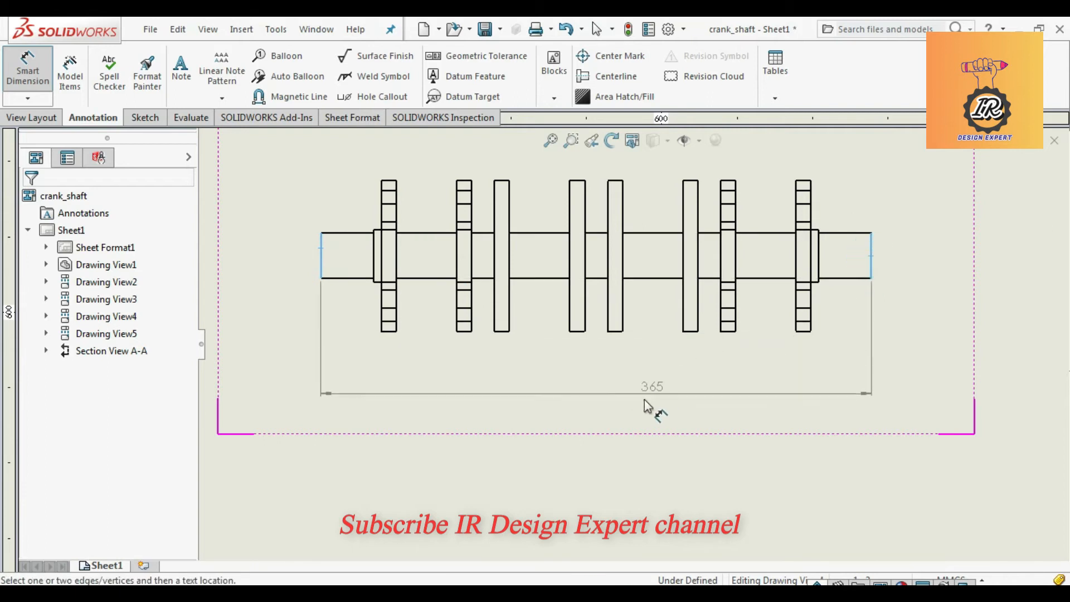
click(622, 404)
Step: Dimension the thickness of the second web from the right in the upper projected view, placing it above the web
scroll(634, 342, up, 7)
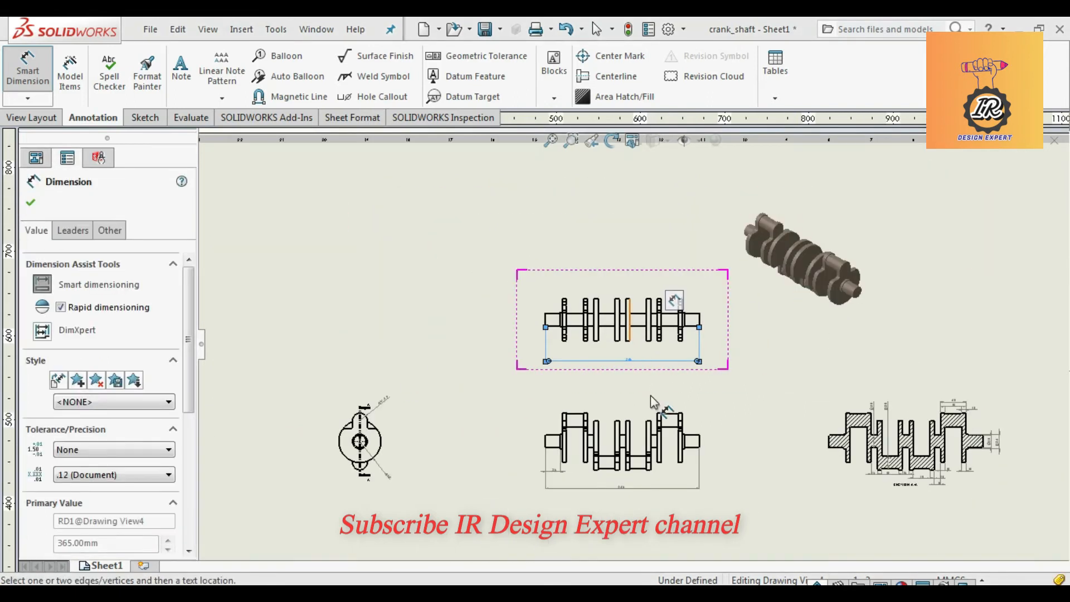
click(621, 488)
scroll(621, 489, down, 2)
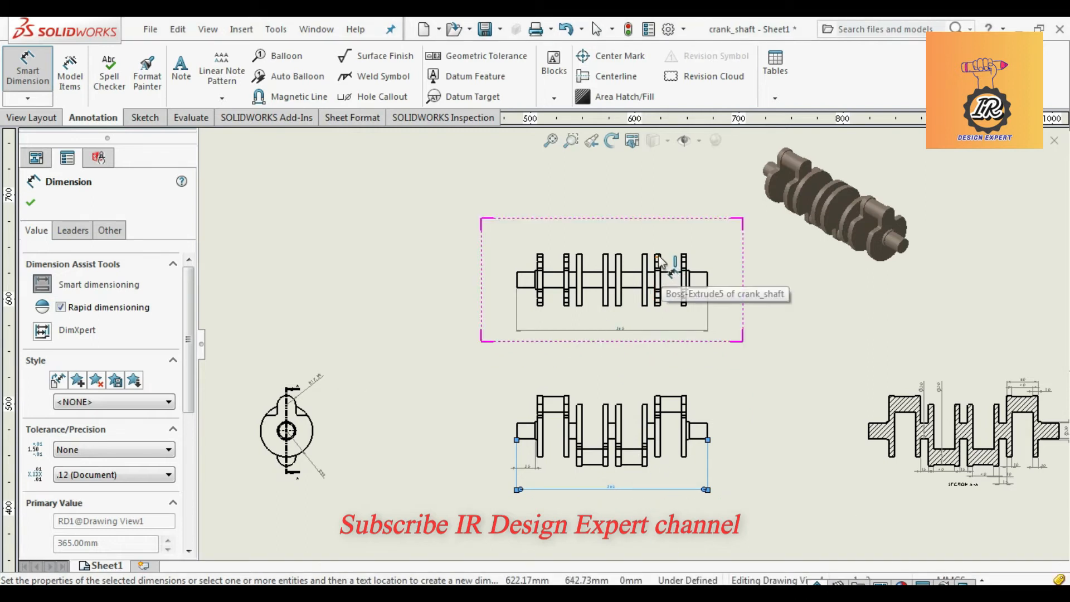
scroll(658, 257, down, 4)
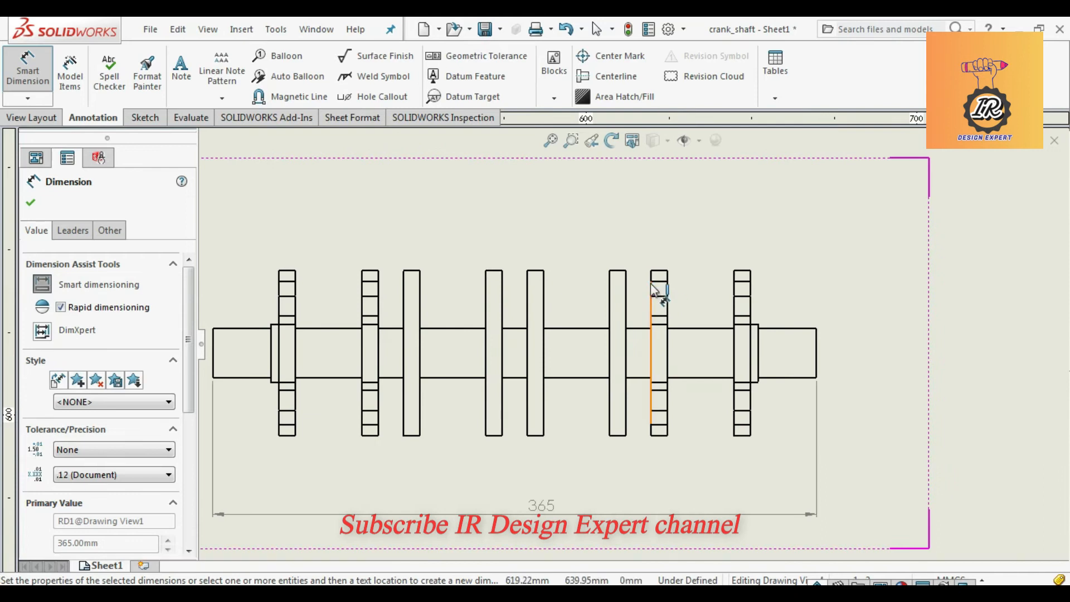
click(651, 287)
click(668, 293)
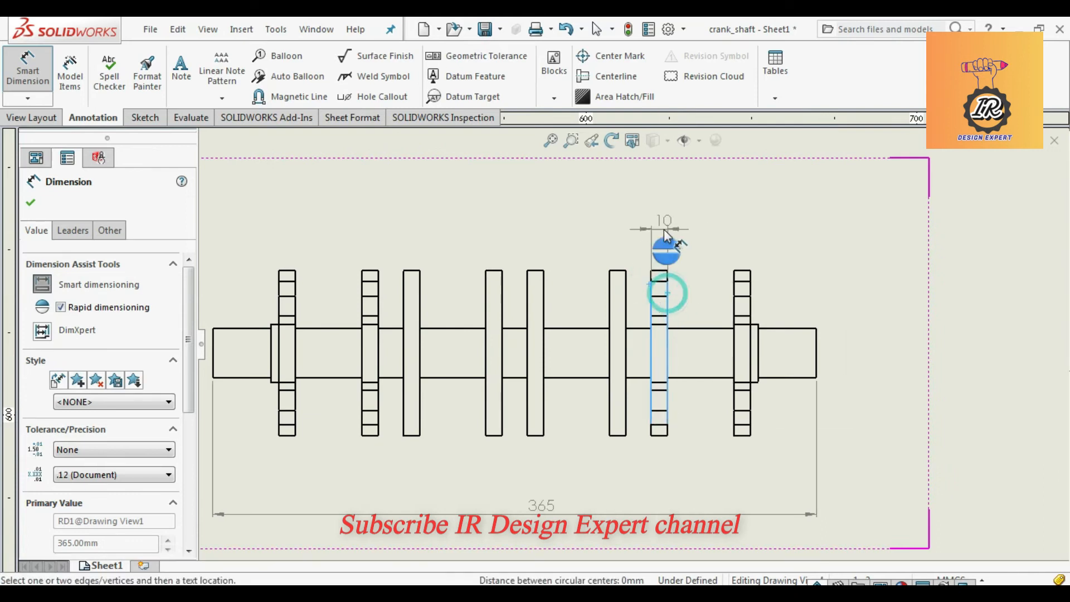
click(662, 234)
Step: Delete the 10 mm thickness dimension beneath the upper right throw's inner web in the section view
scroll(664, 411, up, 5)
scroll(643, 392, down, 4)
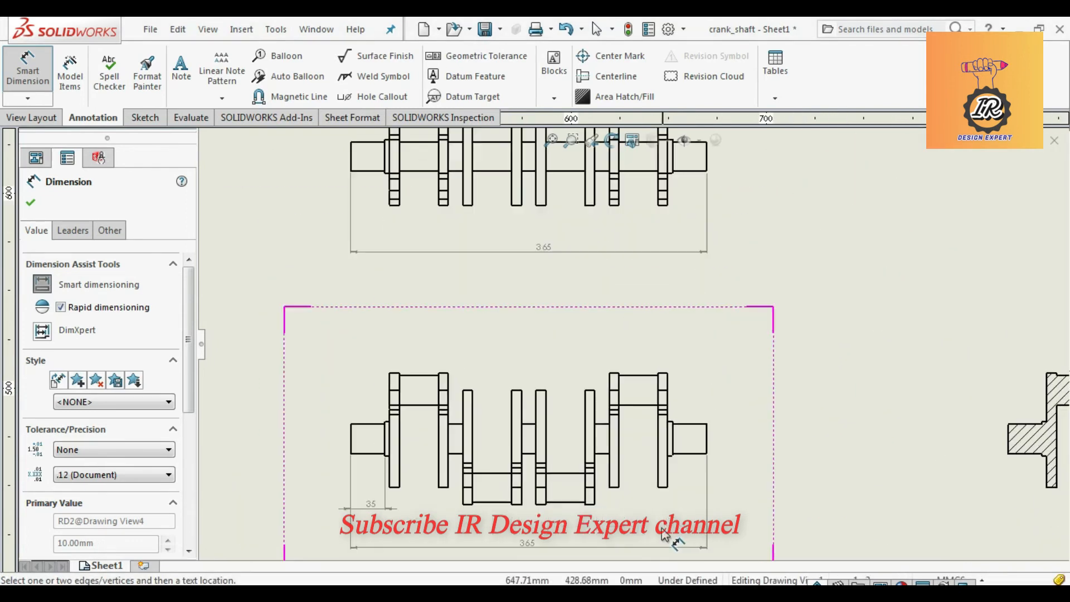
scroll(712, 424, up, 5)
scroll(921, 429, down, 4)
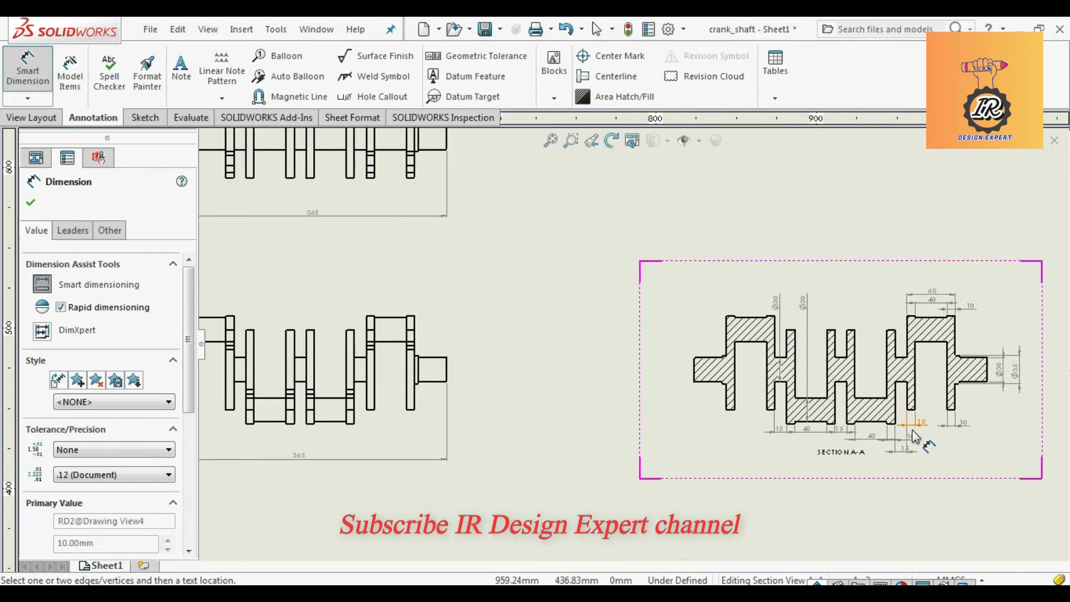
key(Escape)
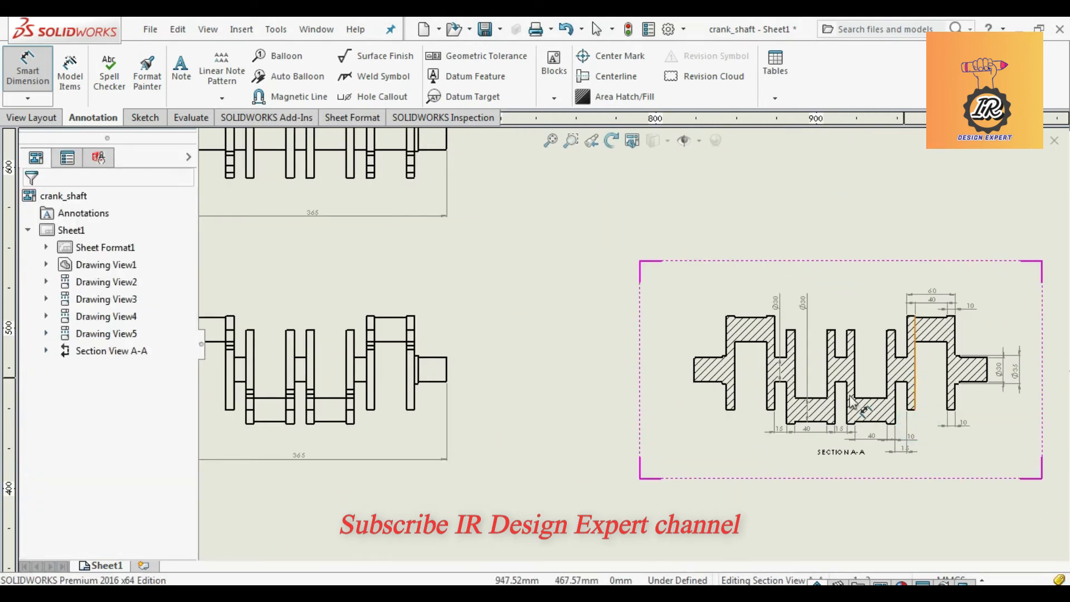
Step: Delete the overall length dimension below the front view
scroll(745, 426, up, 2)
scroll(245, 385, down, 2)
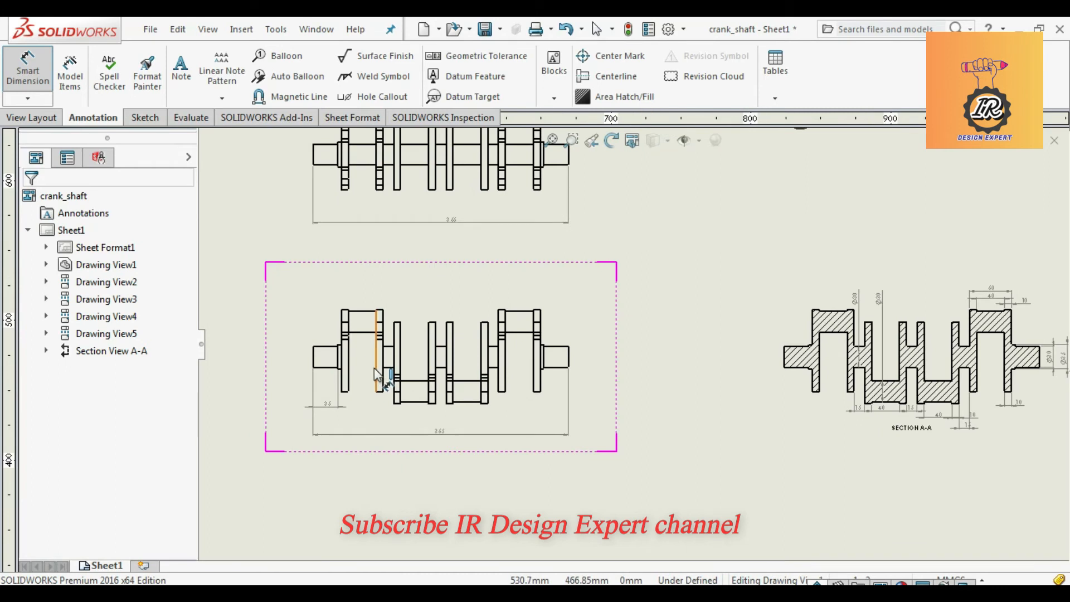
scroll(375, 372, up, 1)
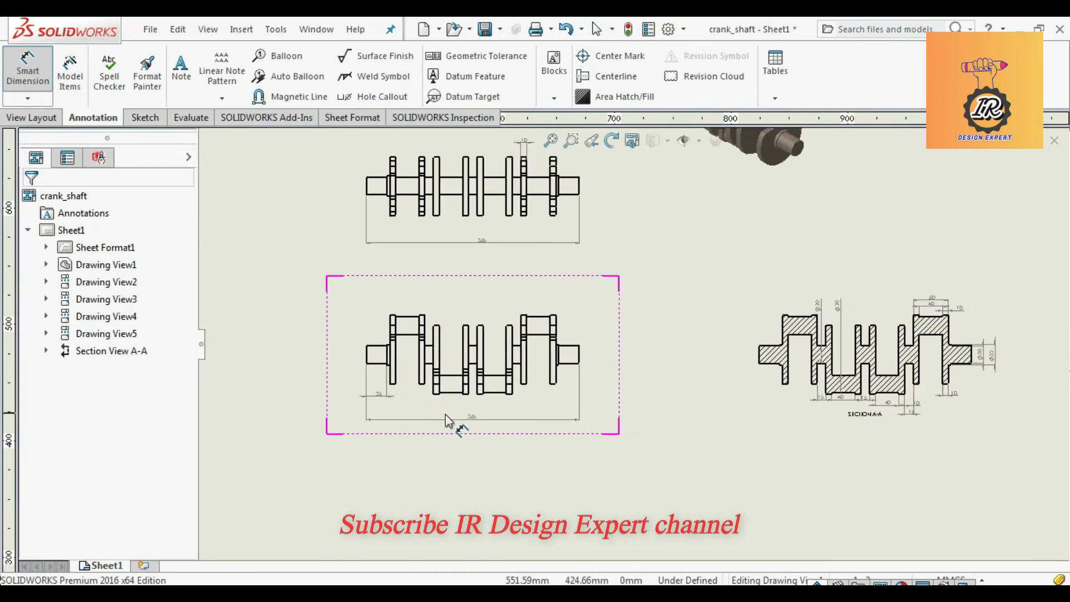
click(473, 419)
key(Delete)
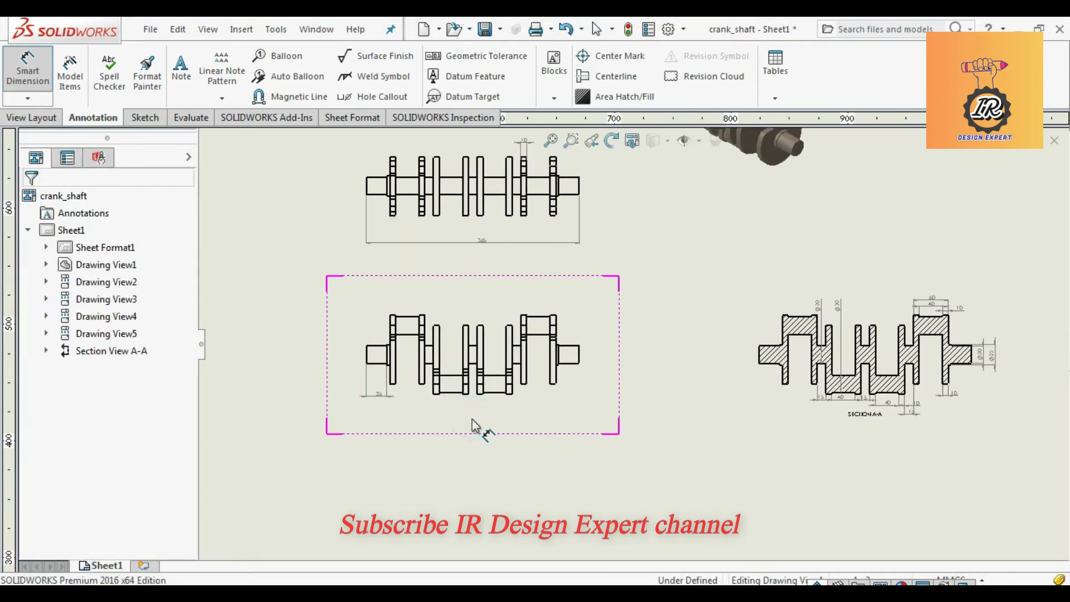
Step: Start a section view of the lower projected view with a vertical cutting line through the middle of the fourth web from the left
scroll(493, 409, up, 3)
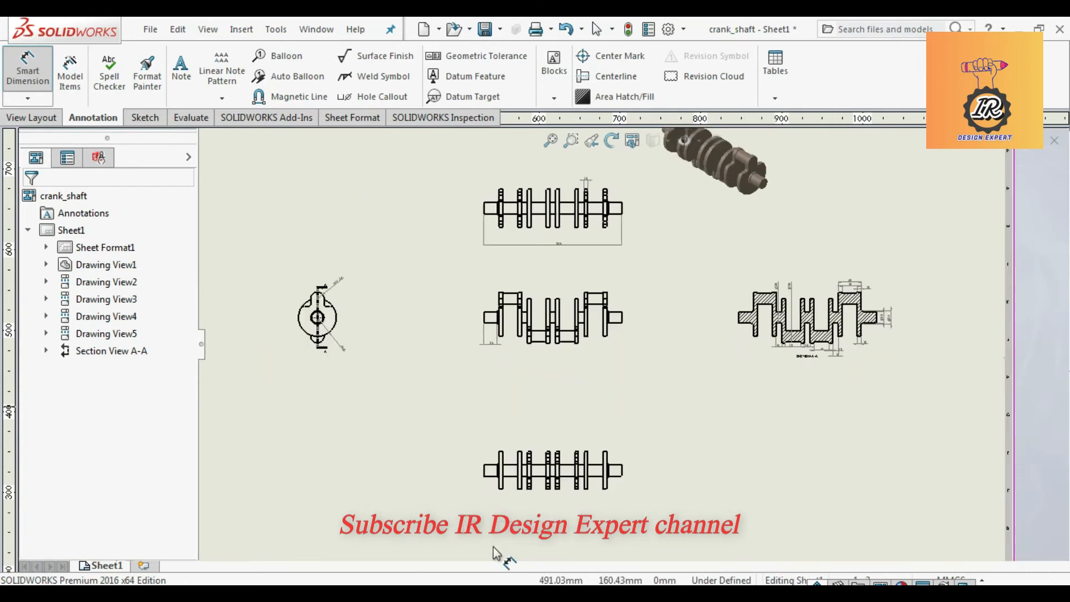
scroll(499, 554, down, 2)
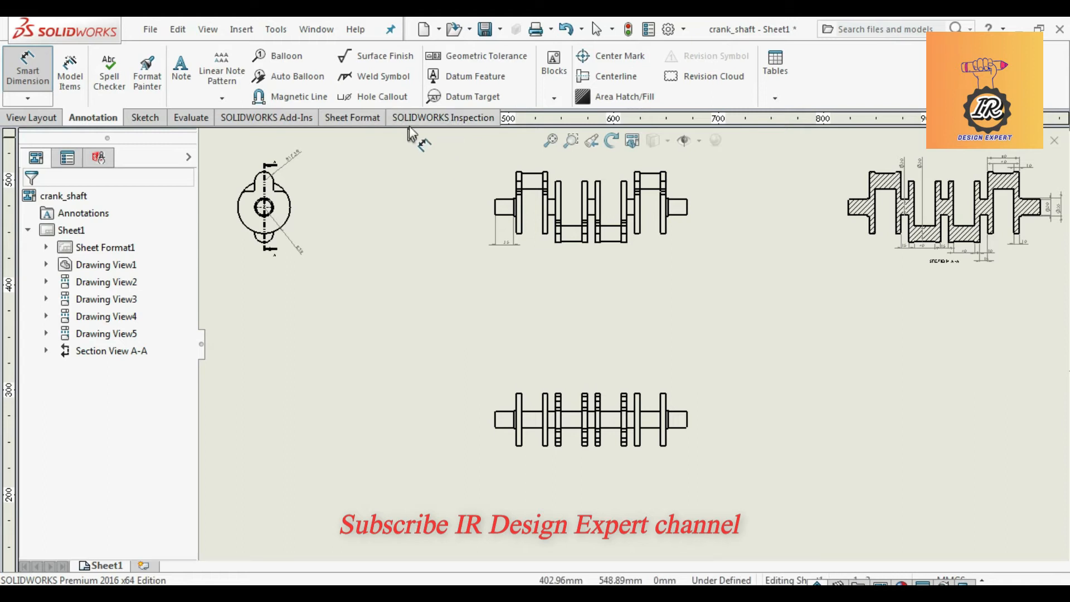
click(43, 117)
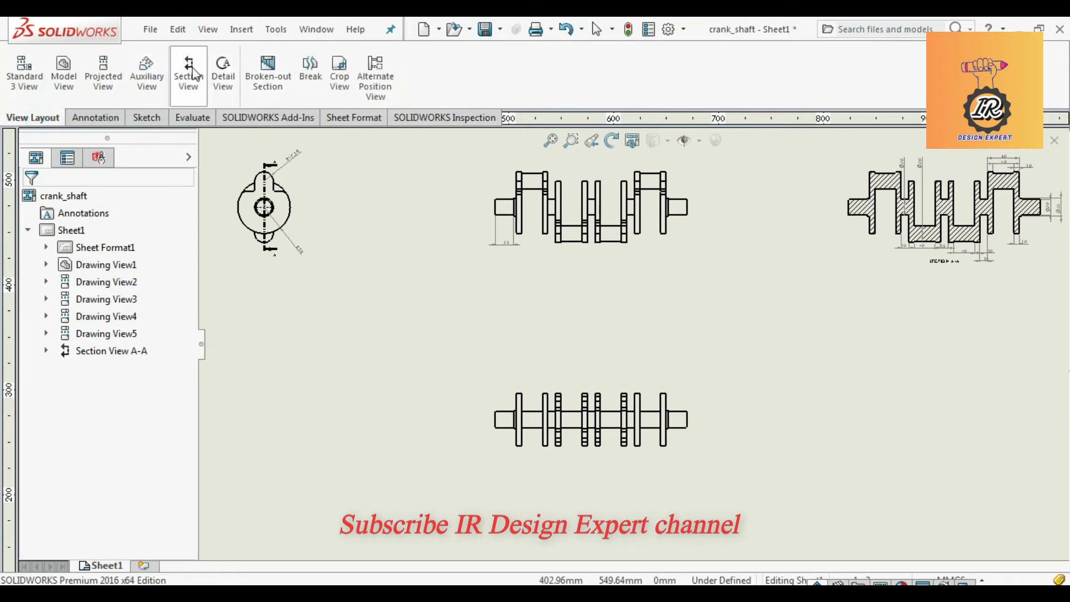
click(188, 74)
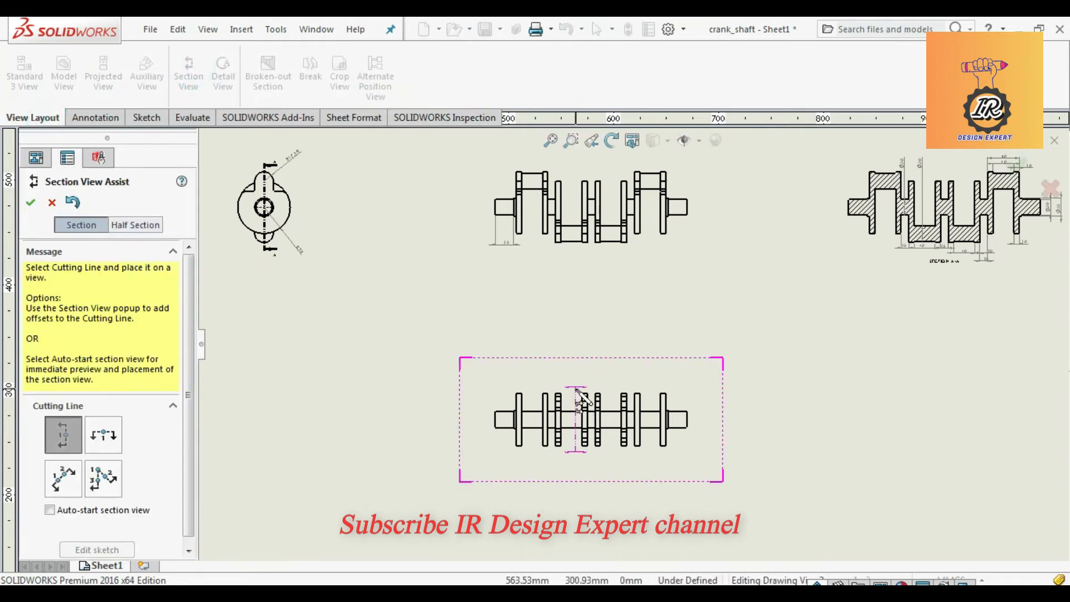
scroll(586, 432, down, 3)
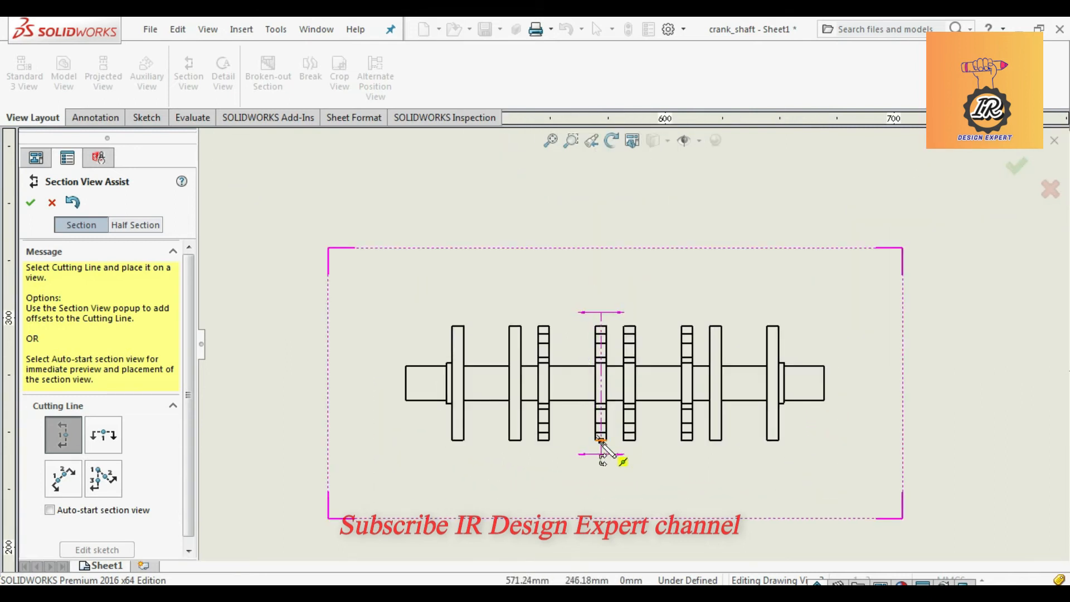
click(601, 440)
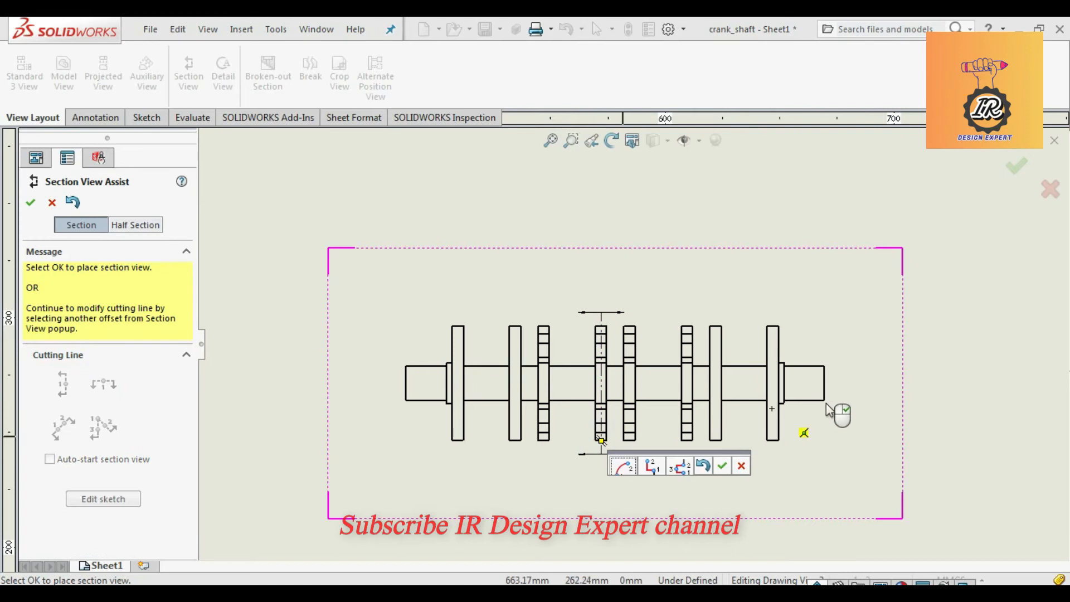
click(723, 466)
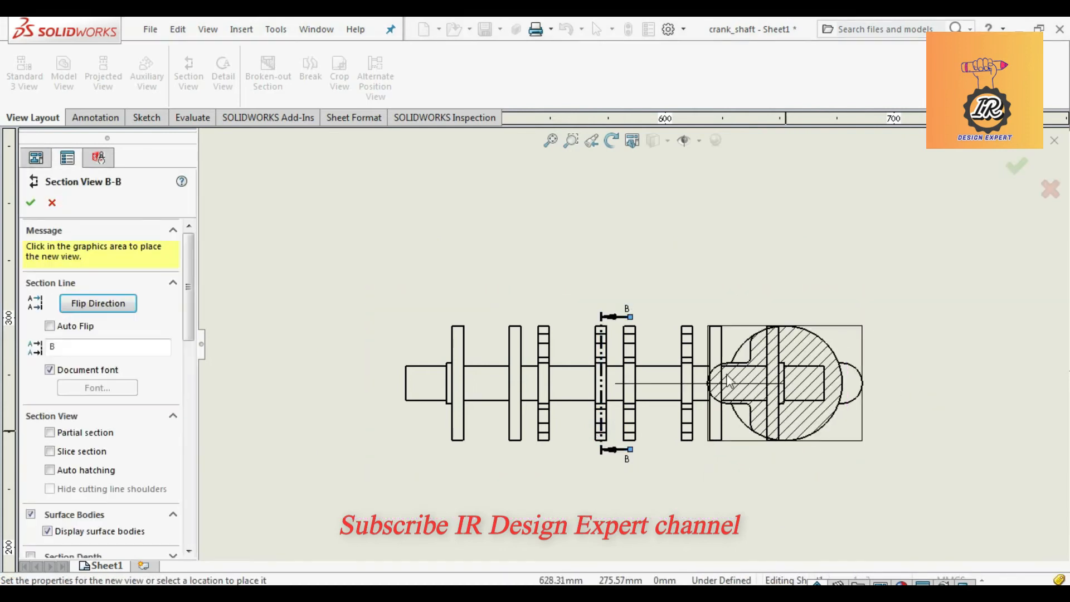
Step: Place the new web section view to the left of its parent view, beneath the end view
scroll(725, 379, up, 3)
scroll(725, 380, up, 2)
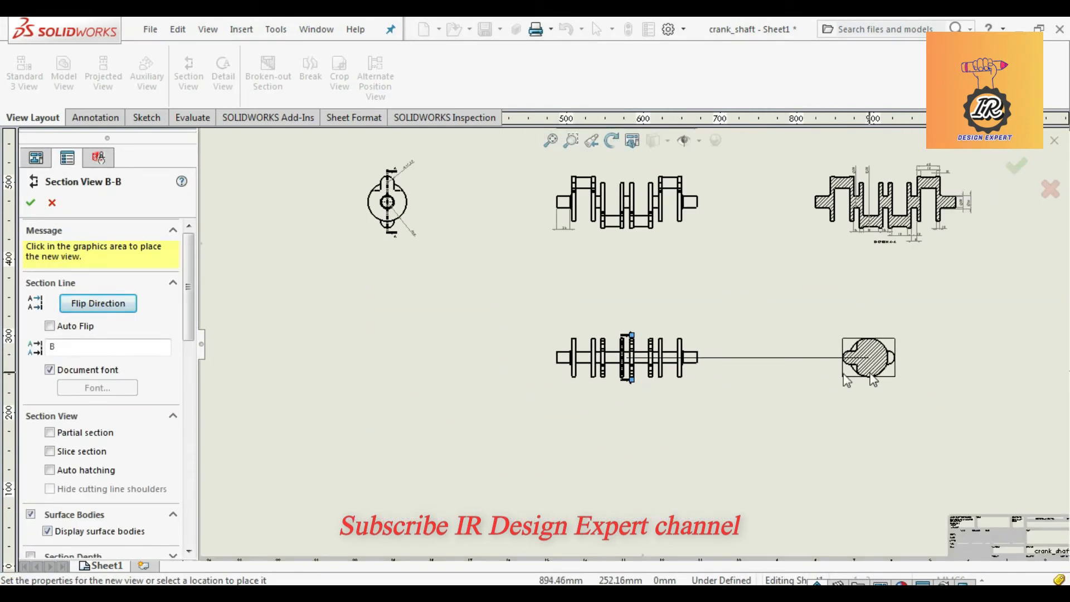
click(408, 368)
scroll(405, 357, down, 2)
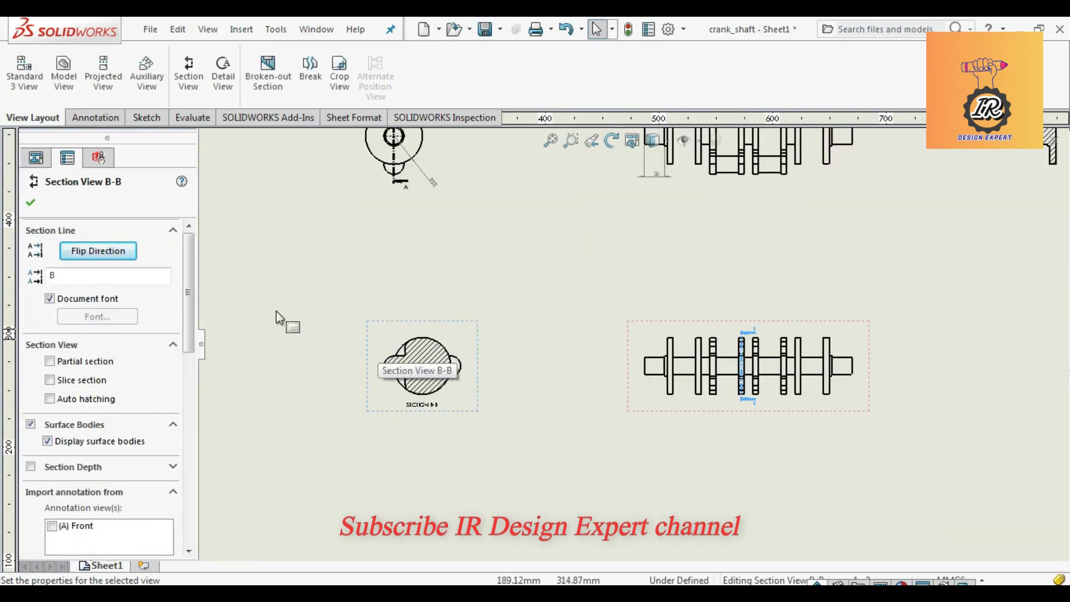
Step: Dimension the radius of the hatched web's large arc and the radius of its rounded left lobe in the new section view
click(31, 203)
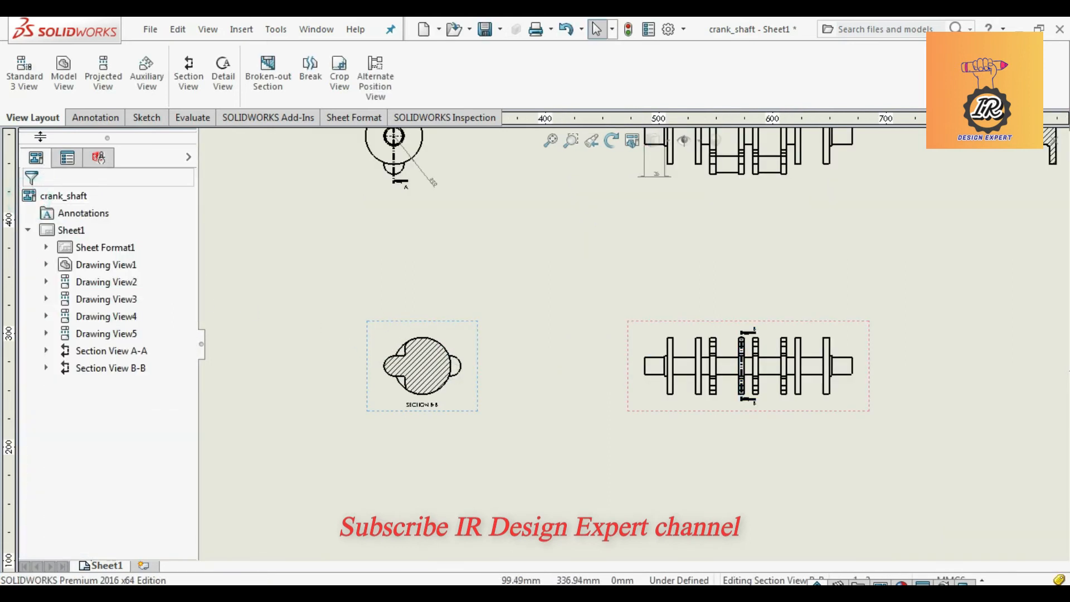
click(90, 118)
click(30, 78)
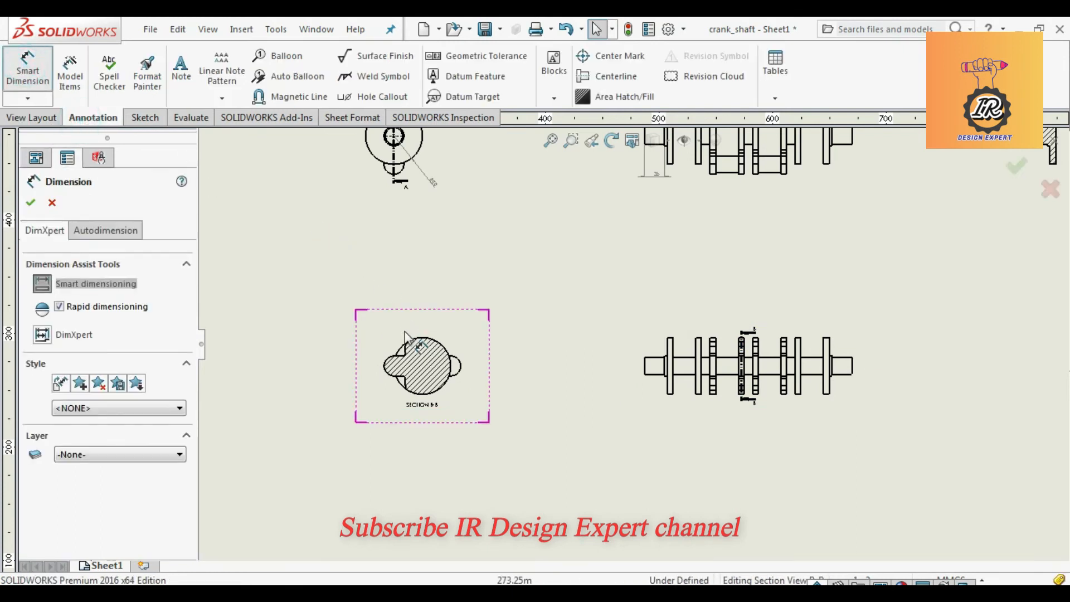
click(454, 361)
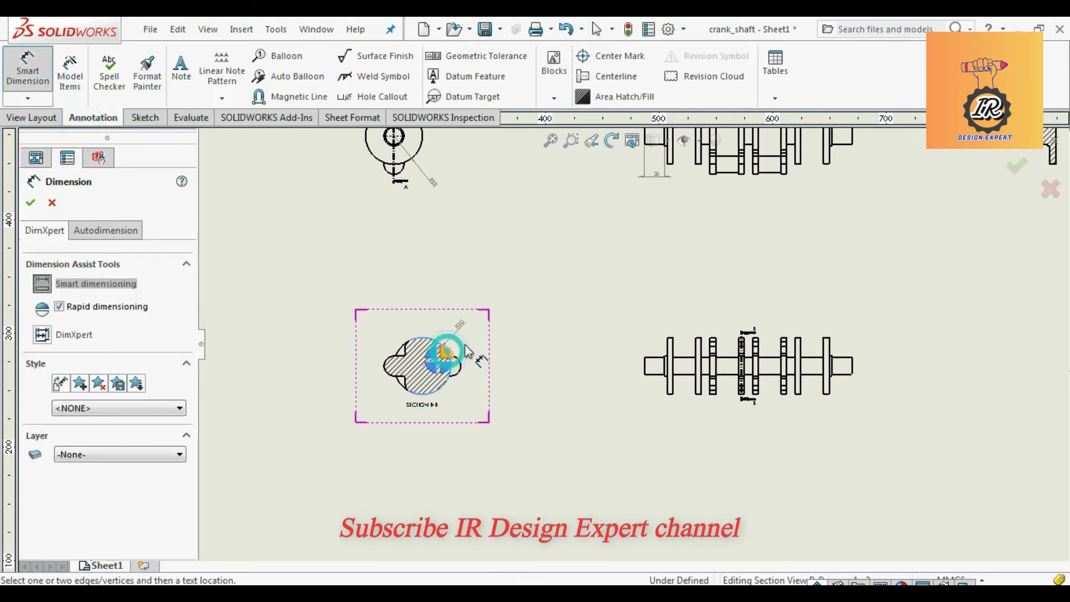
click(508, 335)
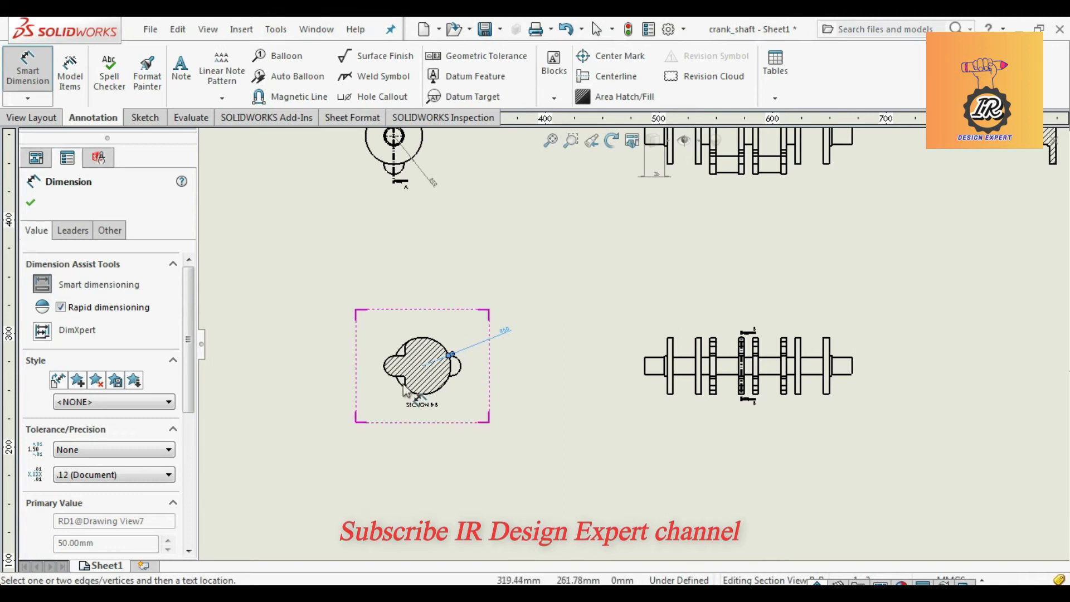
click(386, 363)
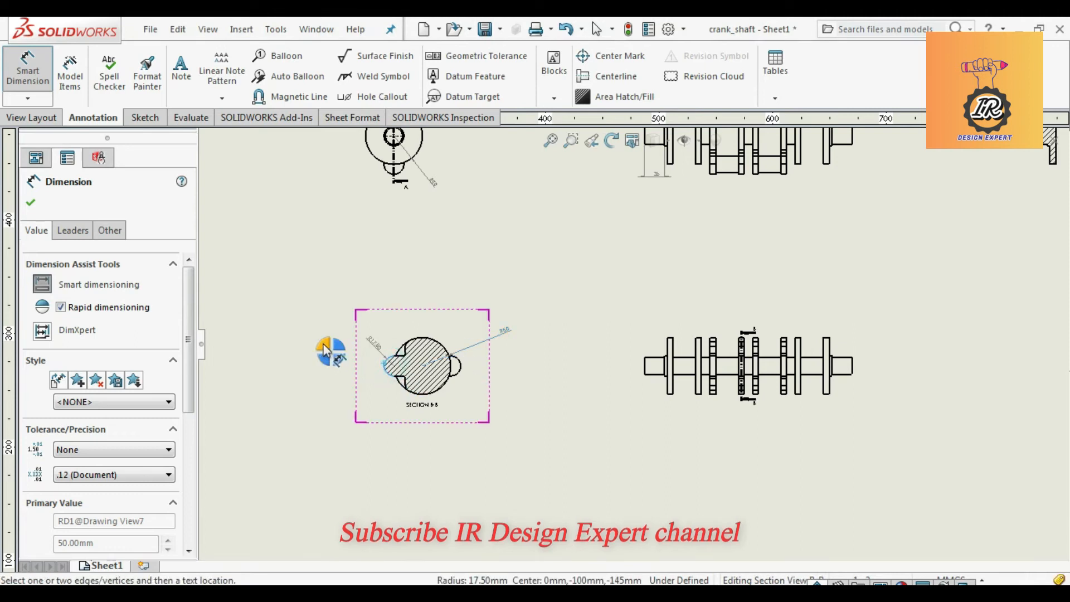
click(371, 340)
key(Escape)
key(Escape)
Step: Delete the dimensioned end view left of the middle crankshaft view, together with its dependent lengthwise section view
key(f)
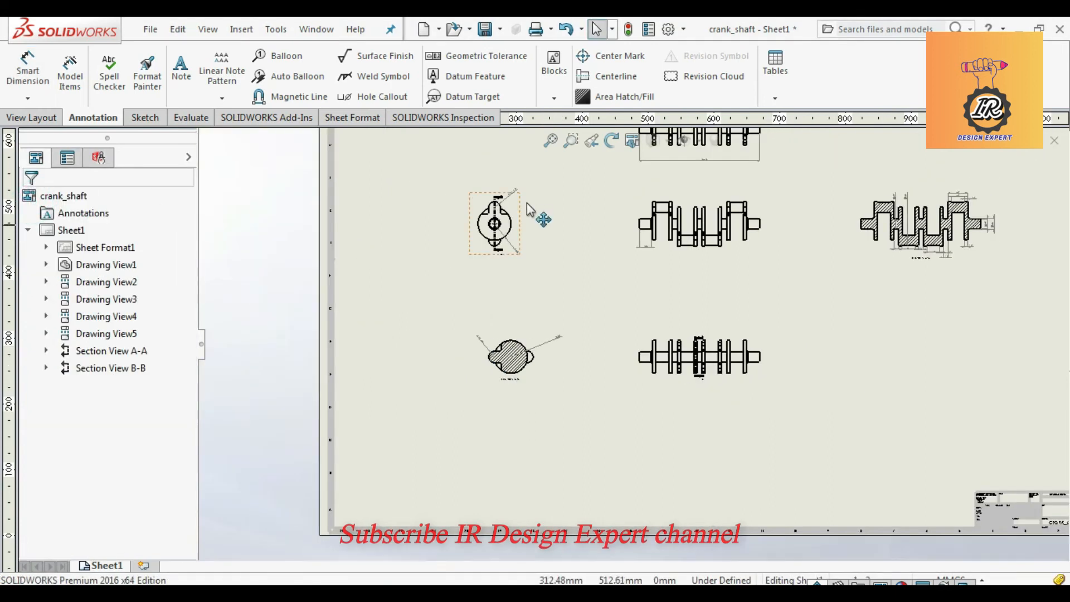
scroll(529, 210, down, 3)
click(551, 240)
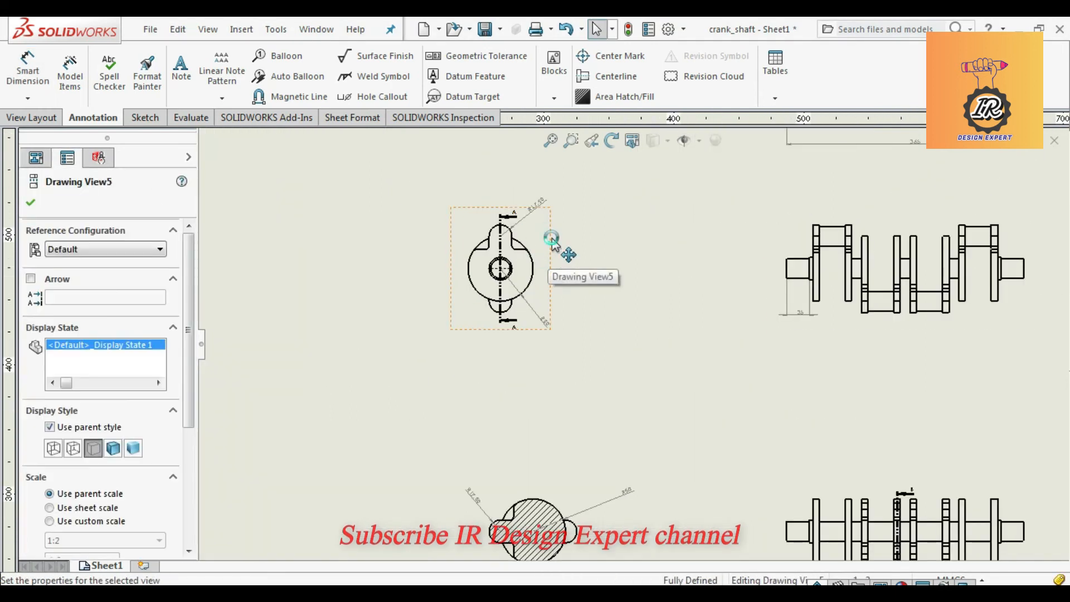
key(Delete)
click(643, 258)
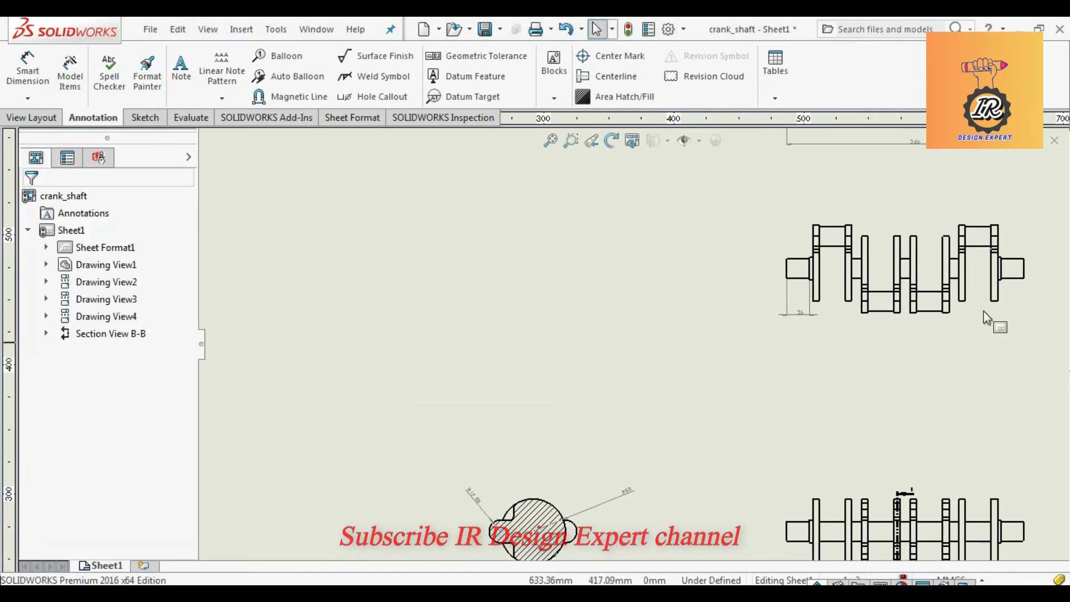
Step: Create a section view with a vertical cutting line through the central main journal of the middle view, placed to that view's left
scroll(932, 354, down, 1)
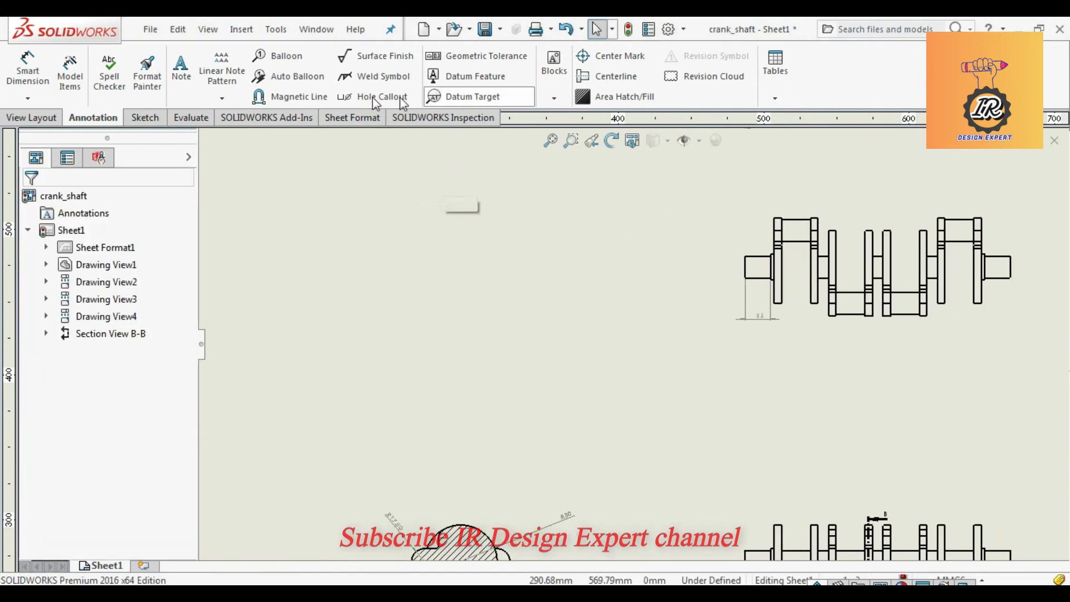
click(41, 117)
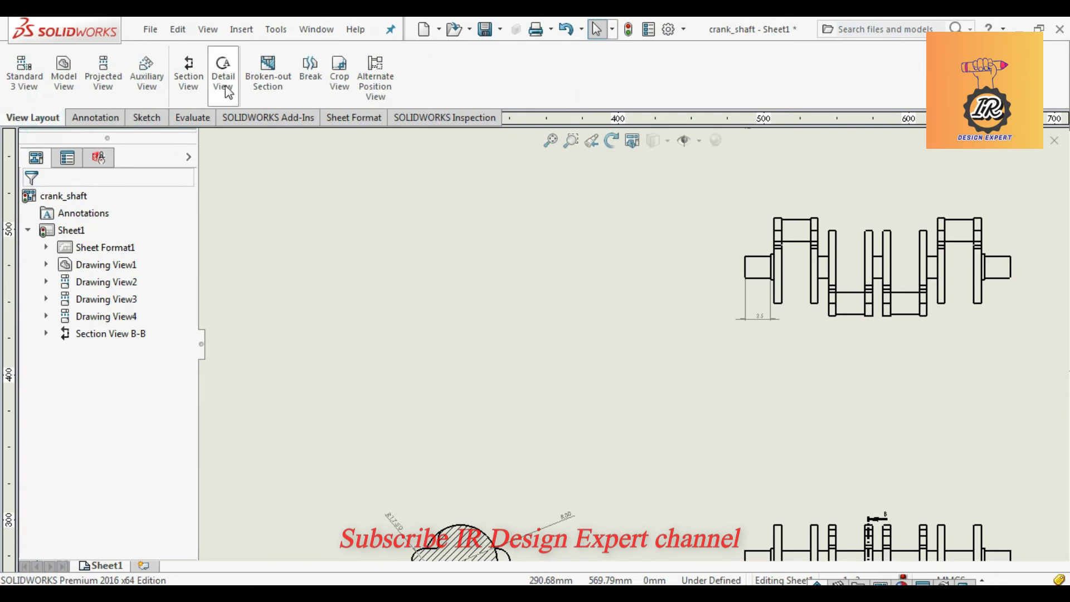
click(189, 72)
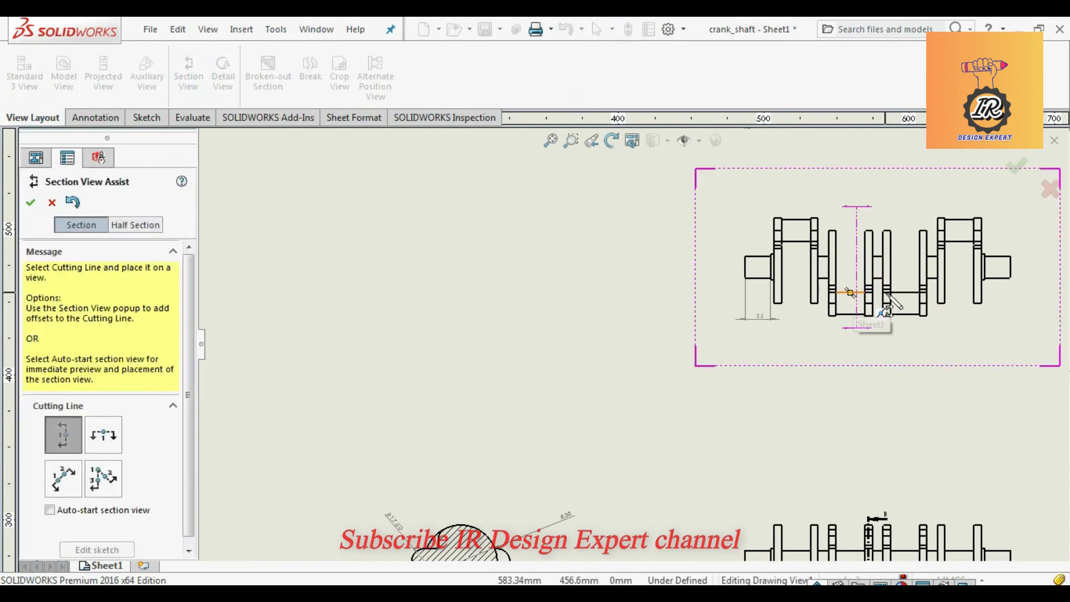
click(878, 257)
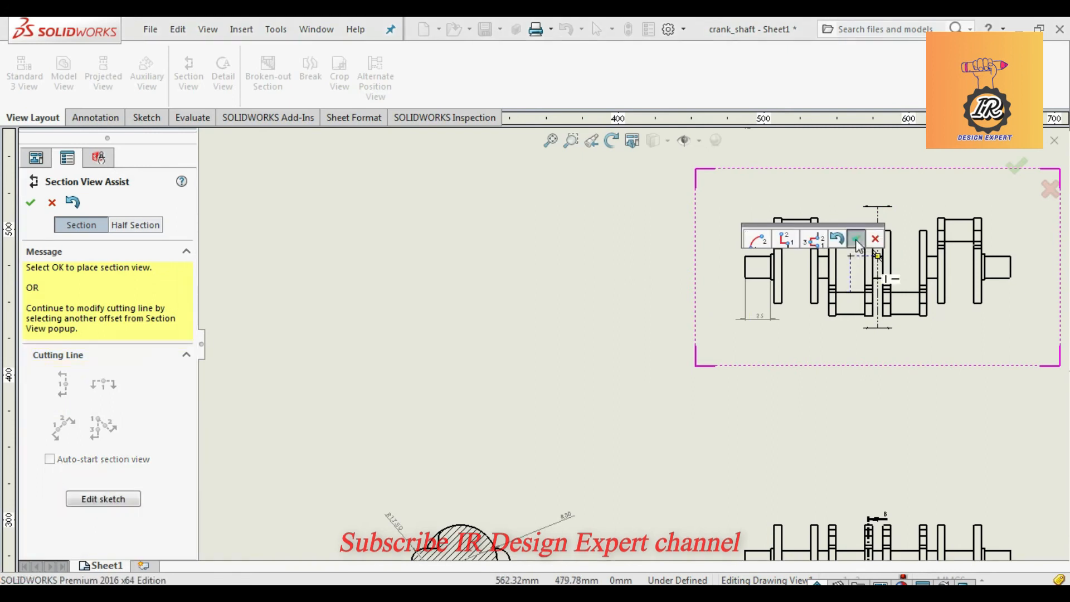
click(856, 241)
click(440, 282)
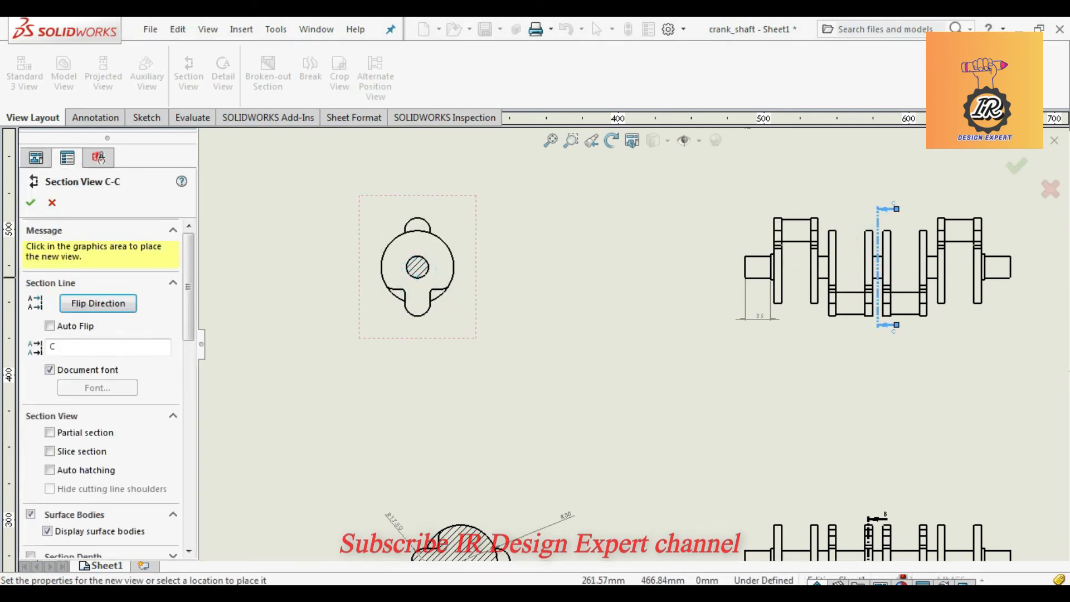
Step: Dimension the diameter of the hatched main journal in the new section view
click(81, 117)
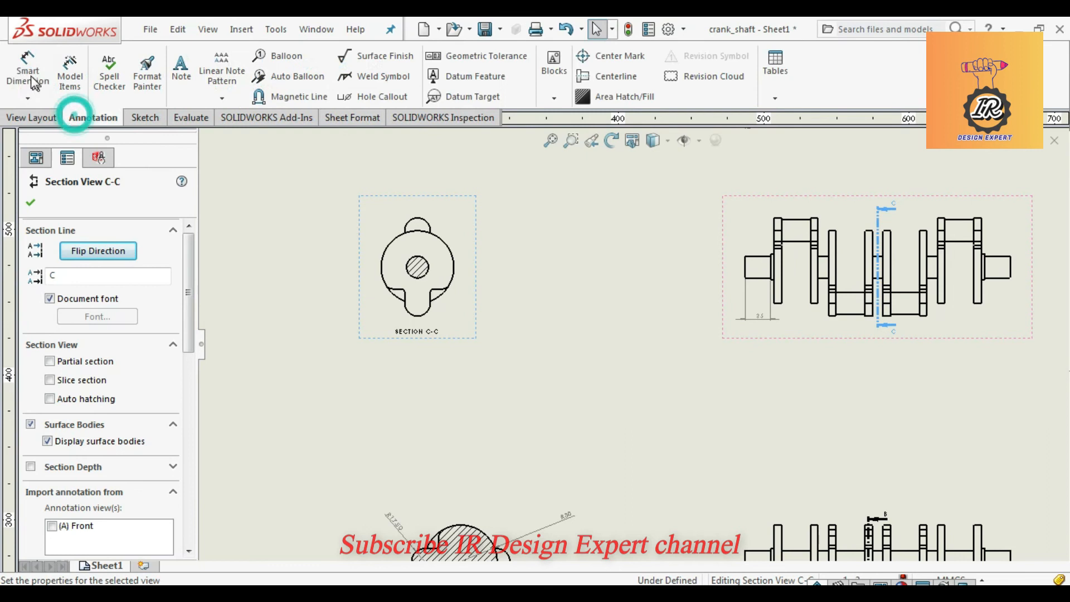
click(27, 70)
click(427, 263)
click(518, 216)
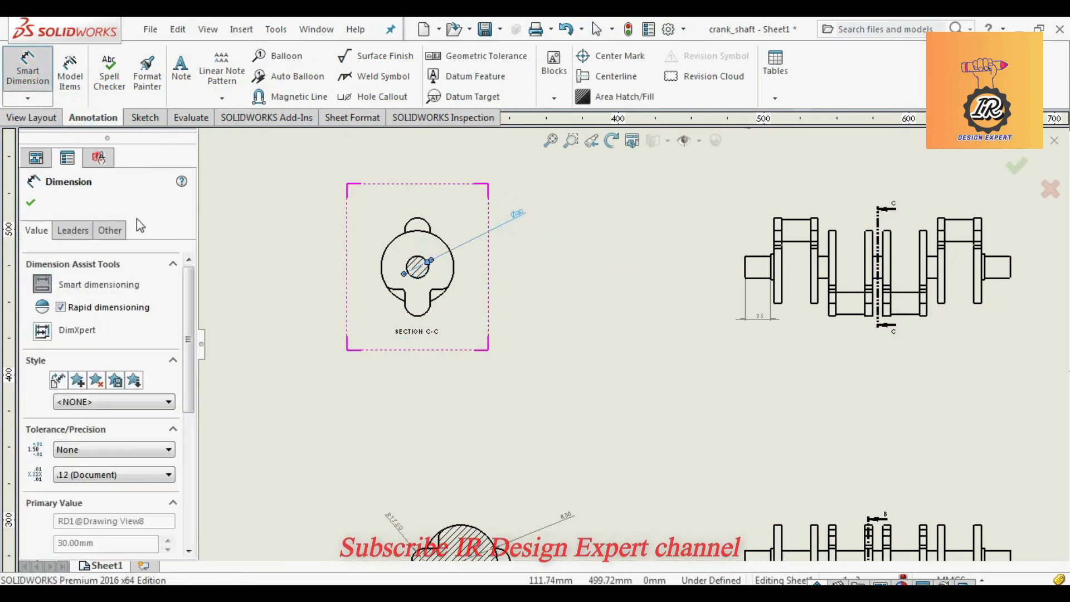
click(31, 204)
Step: Create a section view with a vertical cutting line through the right throw's crankpin in the middle view, placed to that view's right
scroll(303, 266, up, 3)
scroll(633, 341, up, 2)
scroll(712, 351, down, 5)
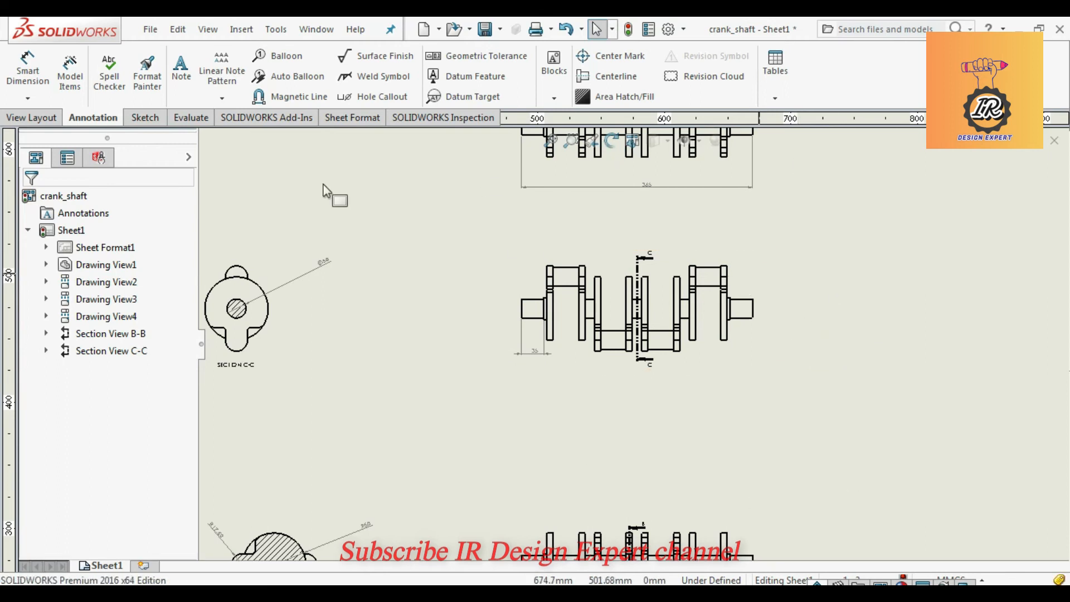
click(39, 123)
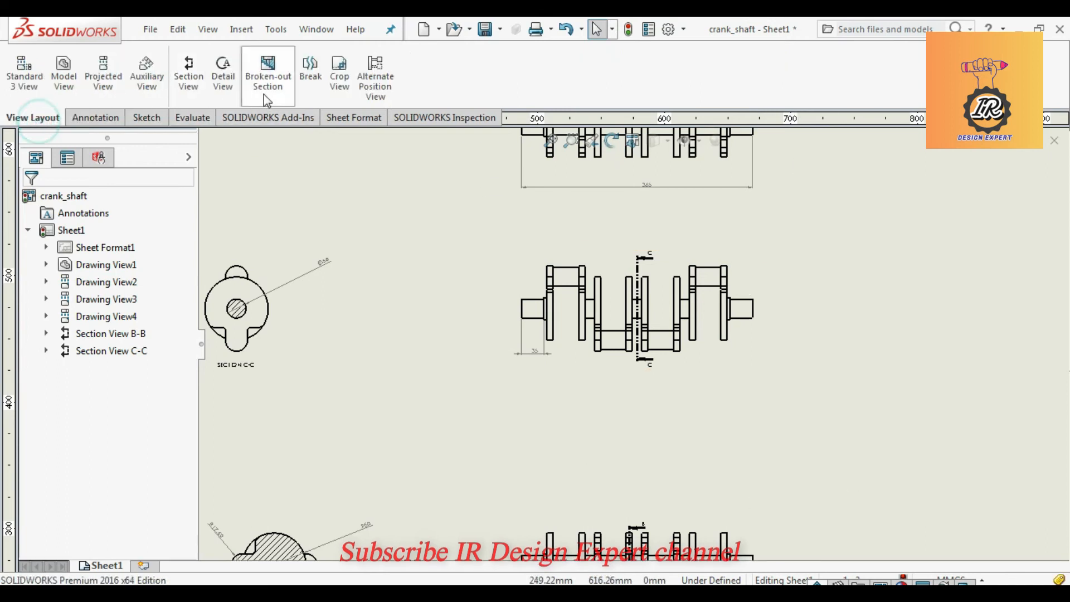
click(188, 72)
scroll(736, 304, down, 2)
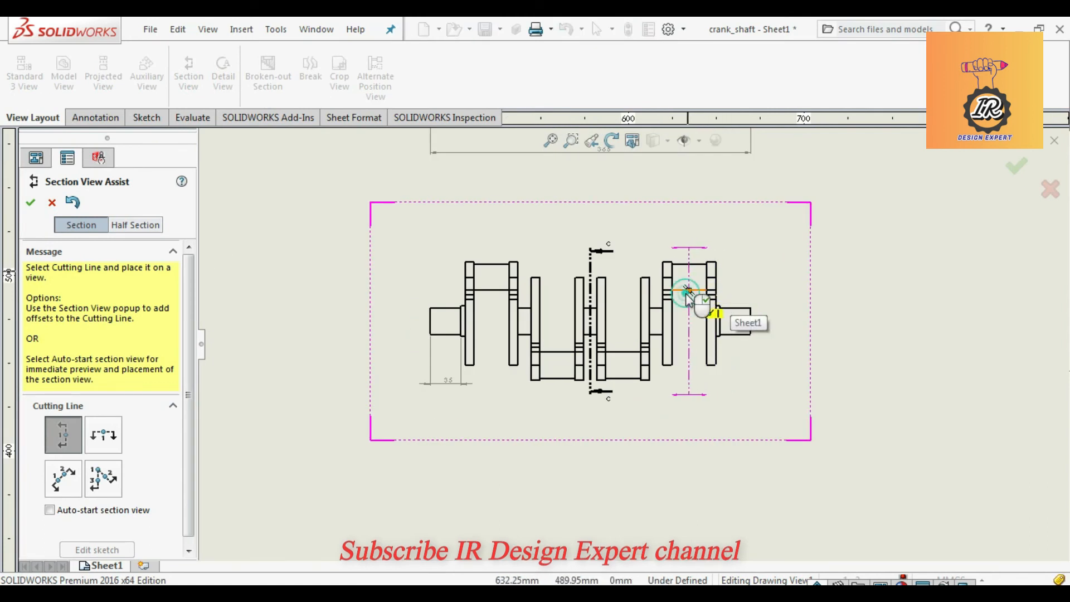
click(688, 291)
click(805, 278)
scroll(751, 321, up, 1)
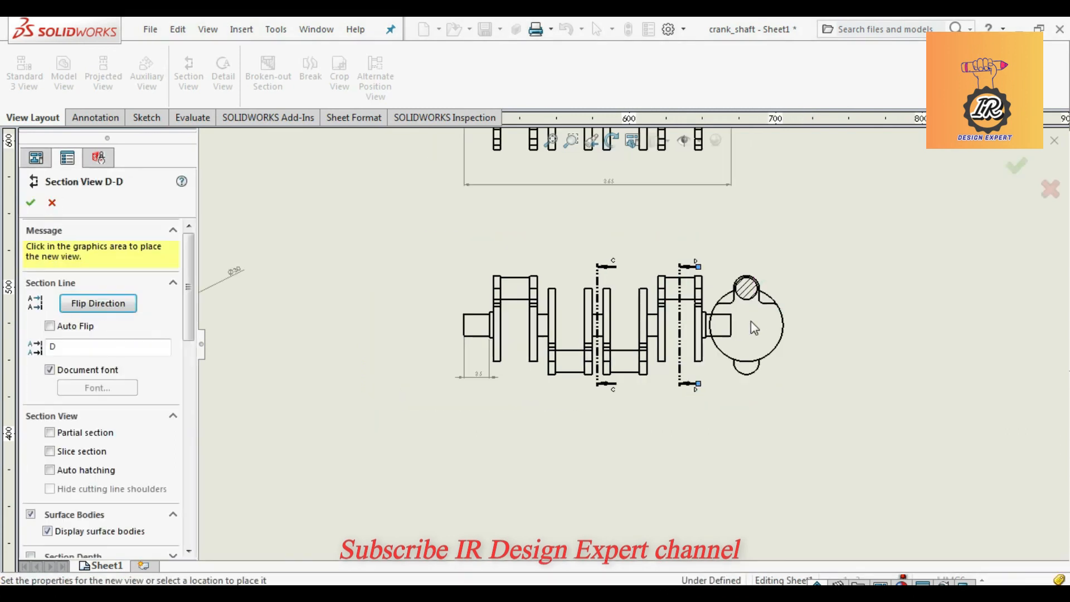
scroll(751, 321, up, 1)
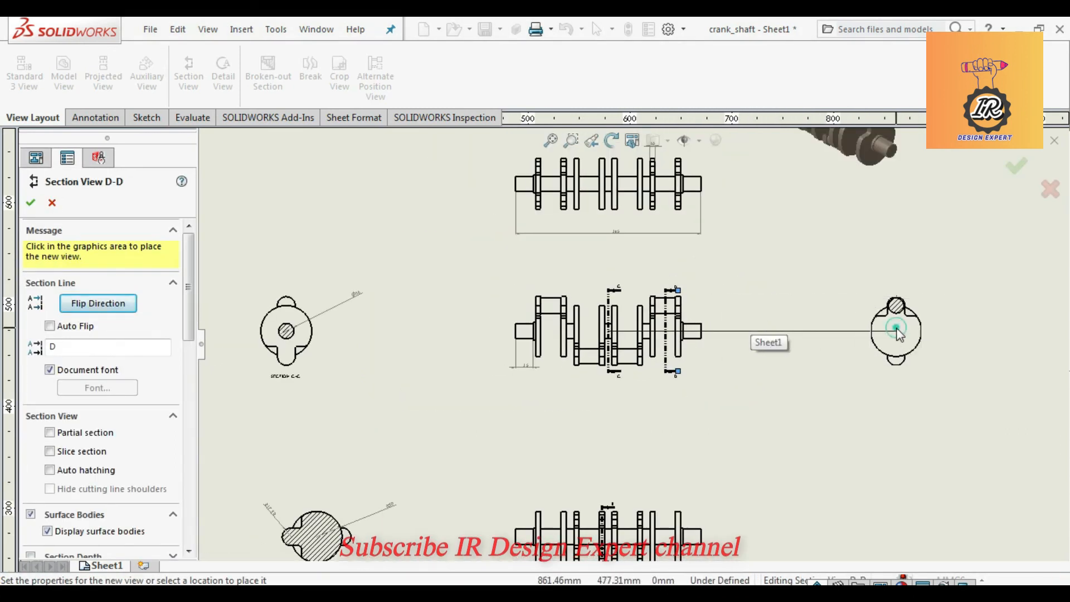
click(899, 334)
Step: Dimension the hatched crankpin's diameter and the radius of the web lobe around it in the crankpin section view
click(96, 118)
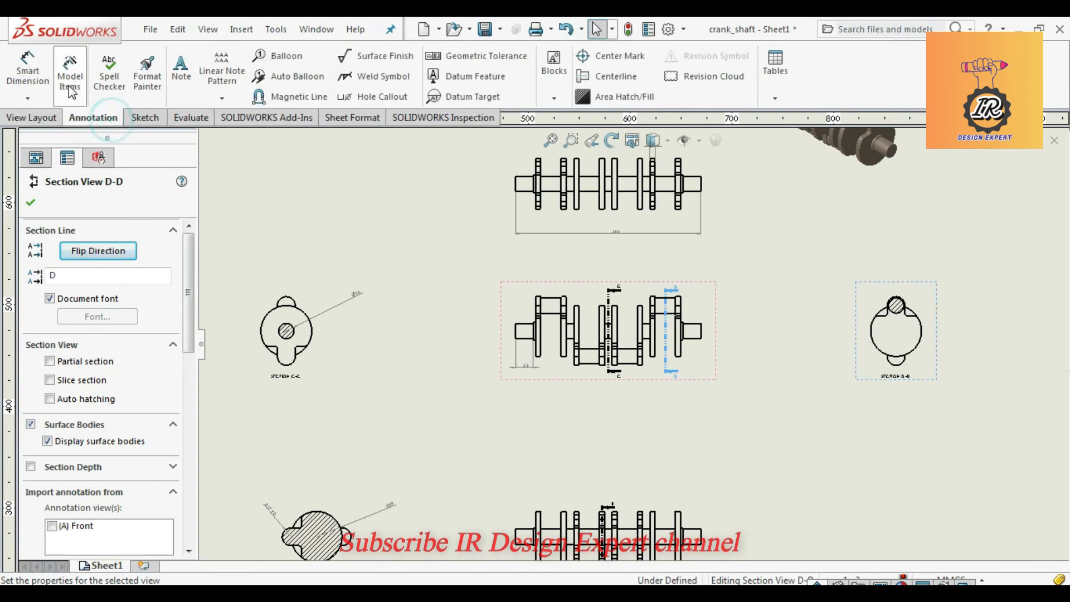
click(28, 70)
click(900, 302)
click(938, 286)
scroll(942, 291, down, 5)
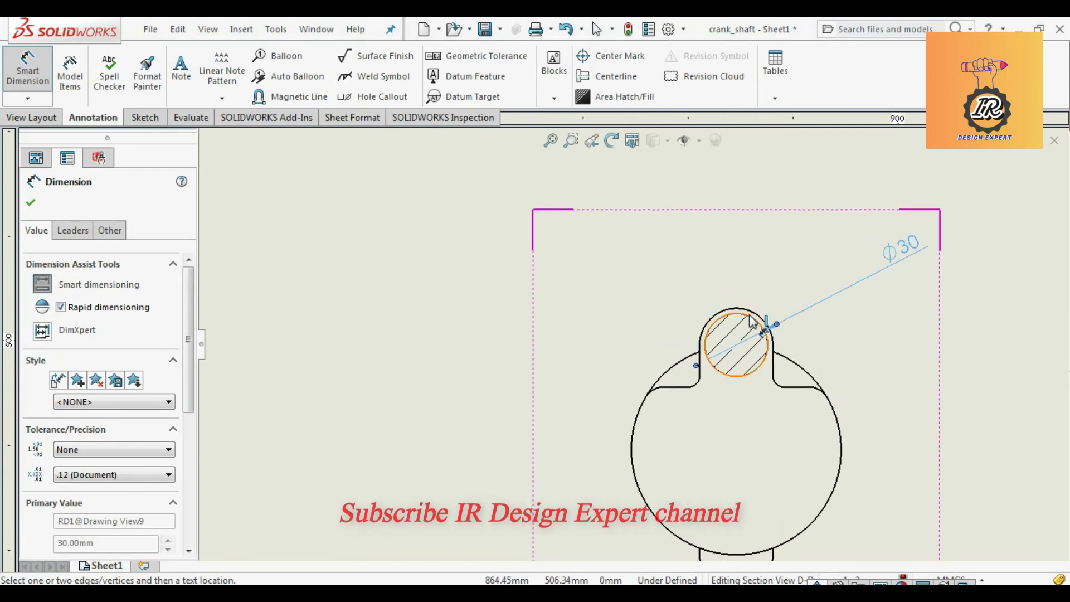
click(763, 319)
click(844, 250)
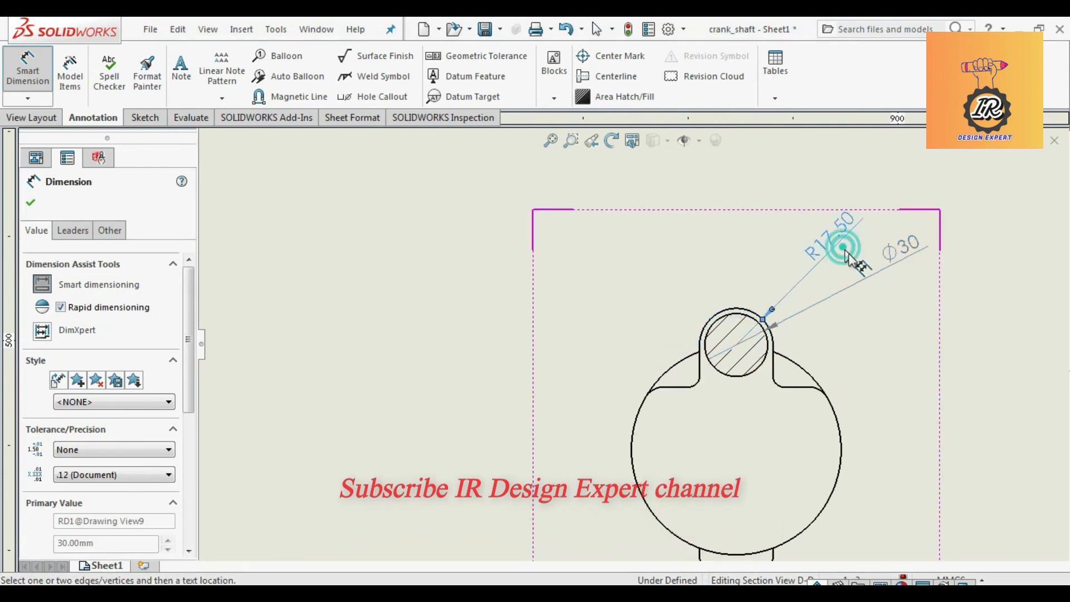
scroll(890, 286, up, 8)
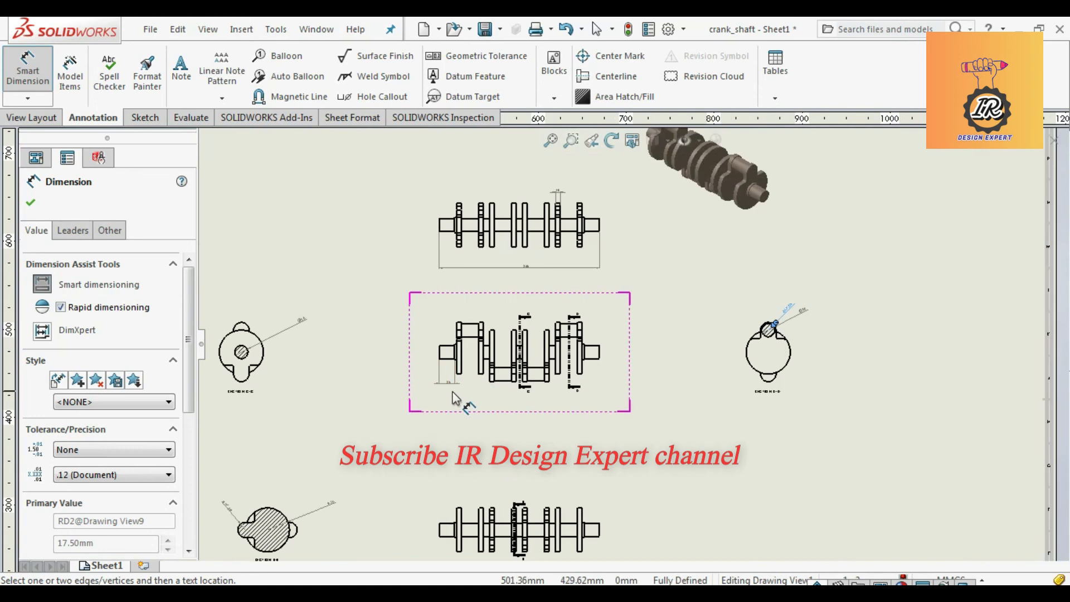
scroll(730, 390, up, 2)
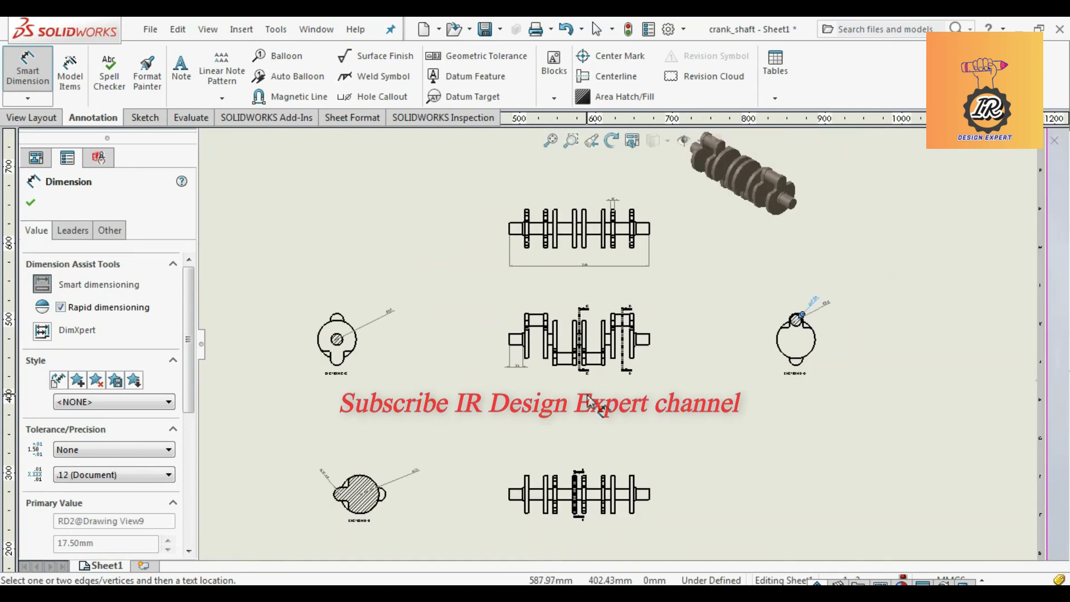
scroll(588, 397, down, 1)
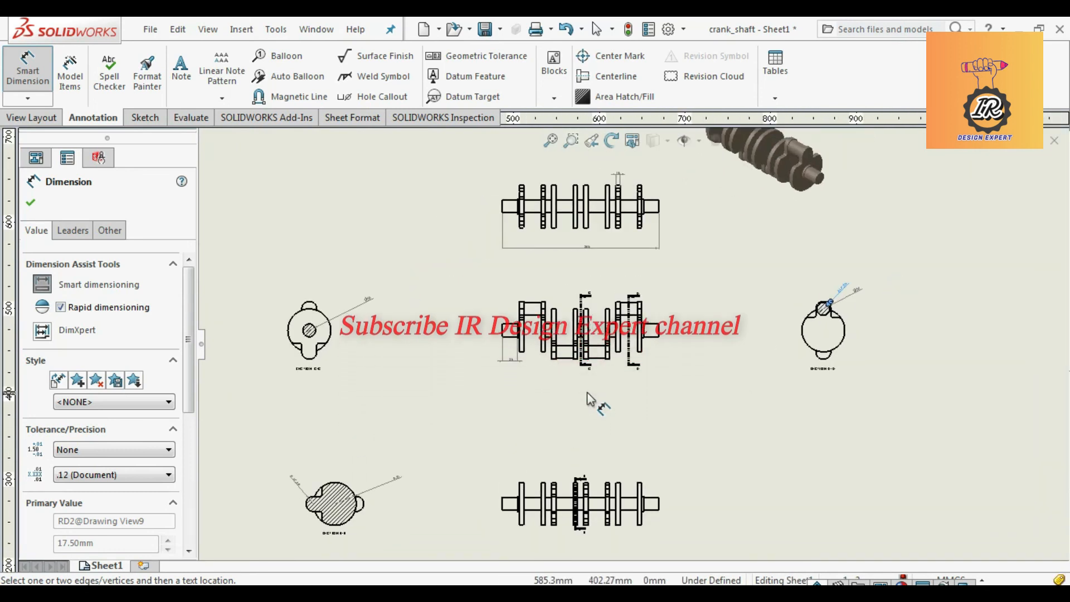
scroll(587, 393, up, 1)
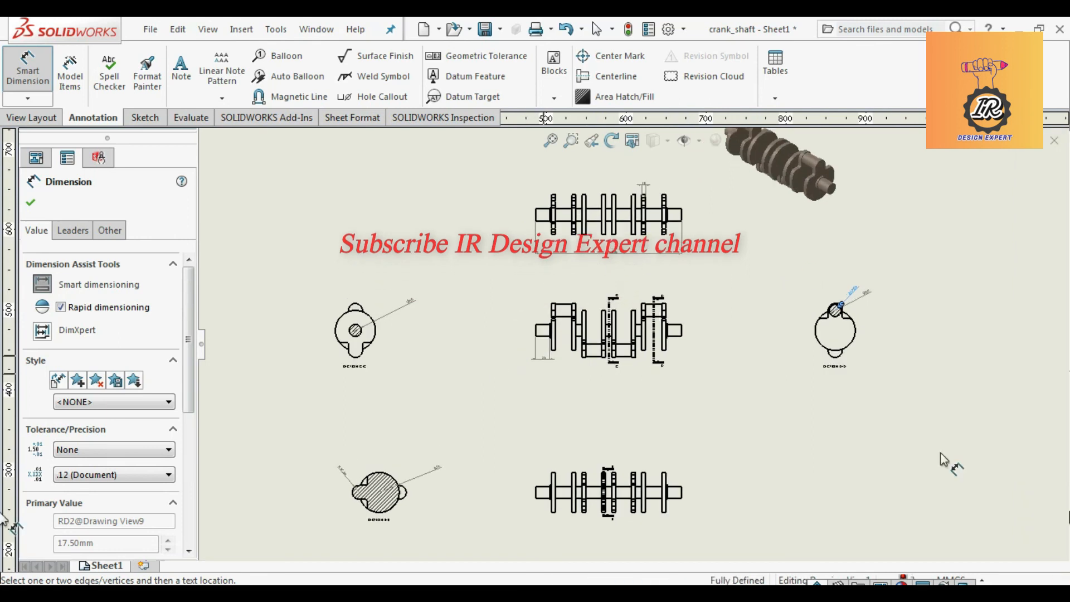
click(31, 203)
Step: Move the shaded isometric view slightly right and down, above the crankpin section view
key(f)
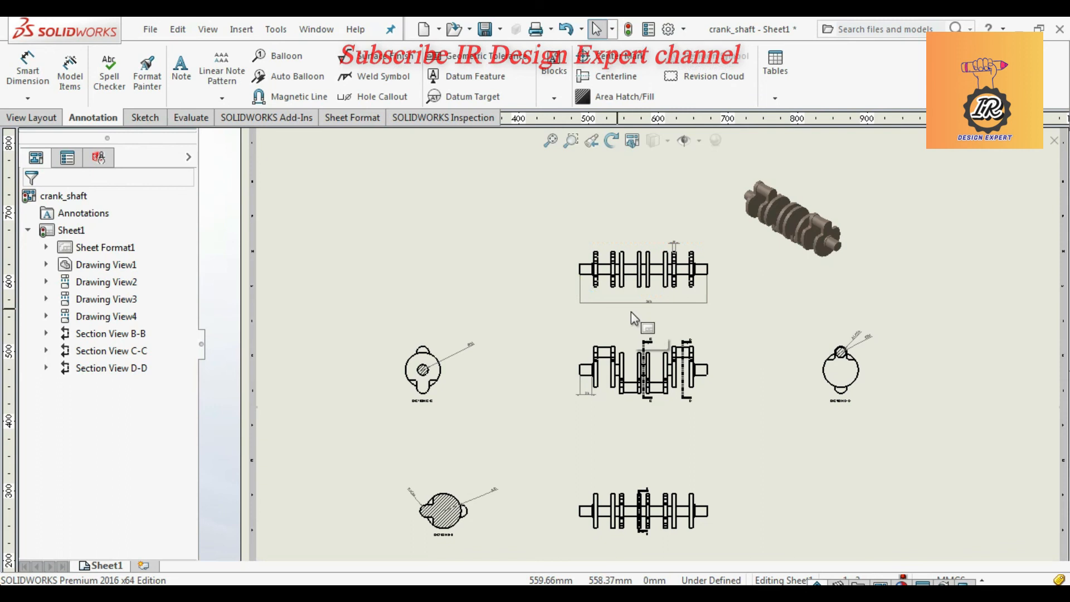
click(854, 274)
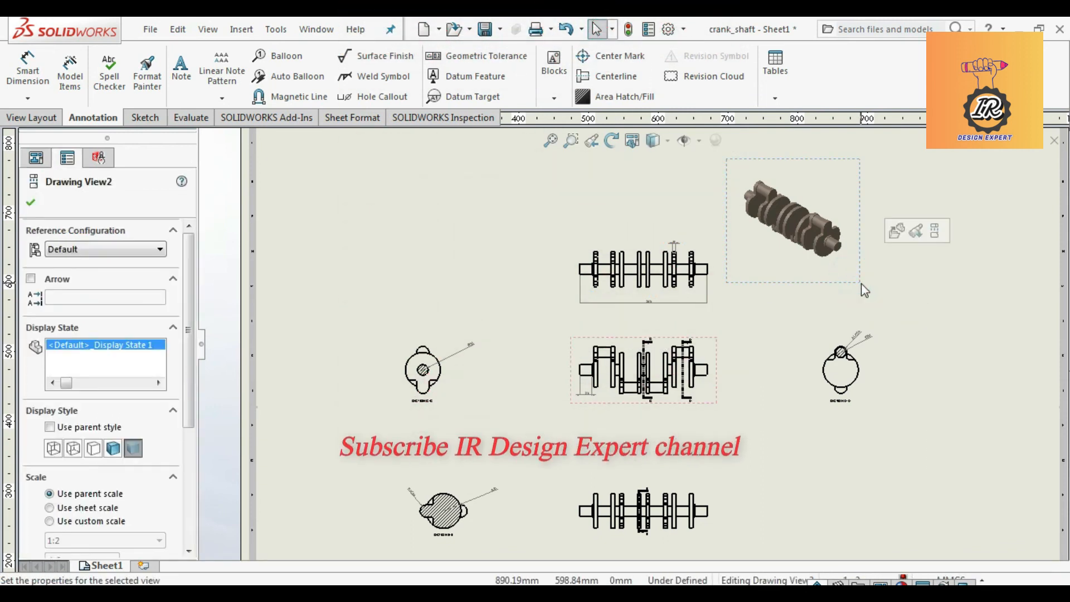
drag(861, 279, 925, 312)
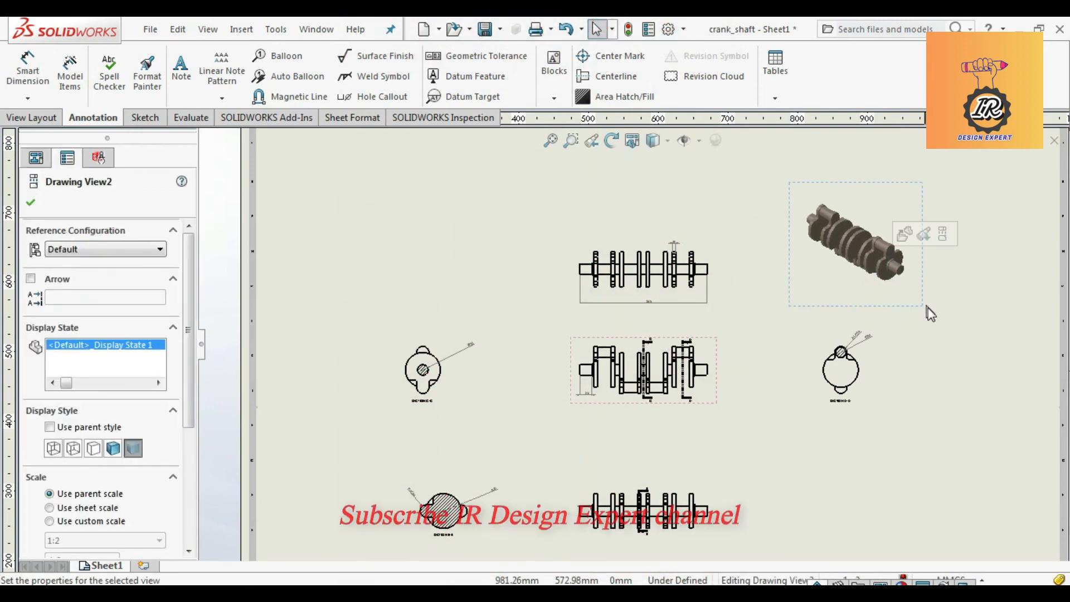
key(f)
scroll(758, 371, down, 2)
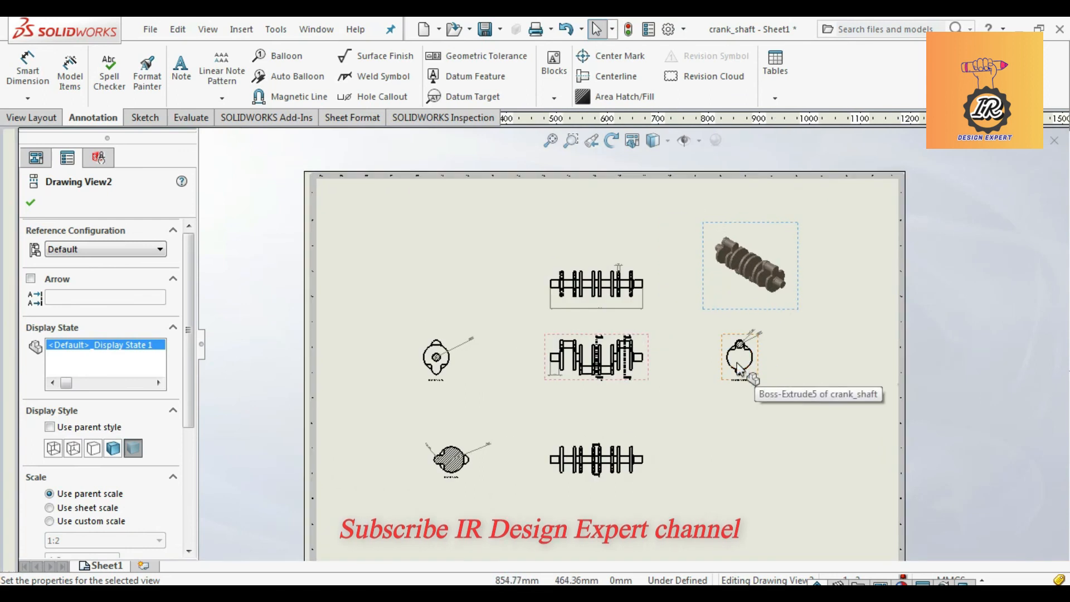
click(31, 204)
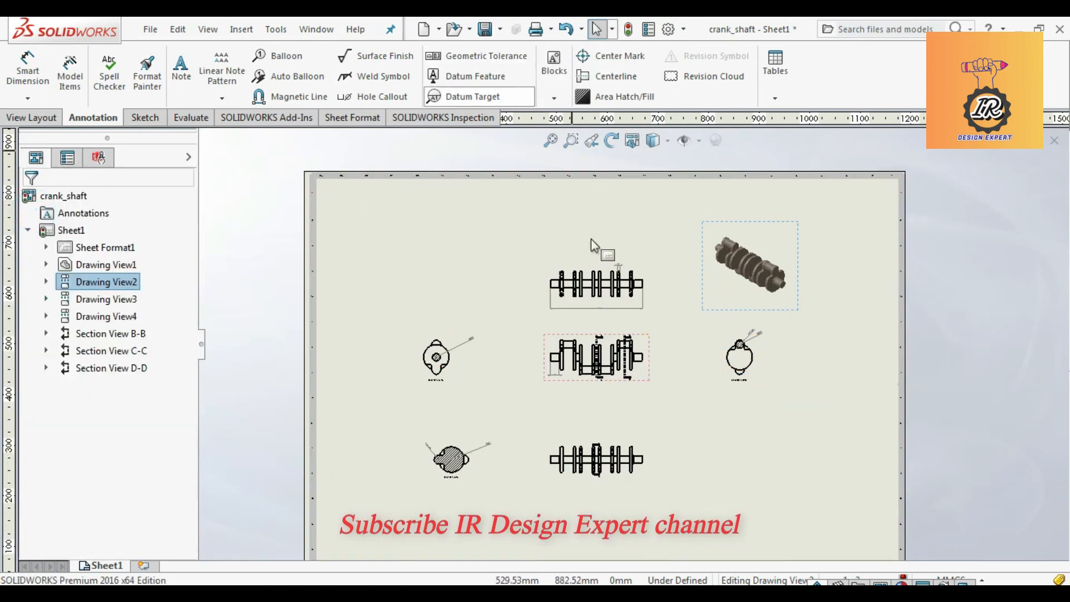
Step: Save the crank_shaft drawing
scroll(613, 394, down, 3)
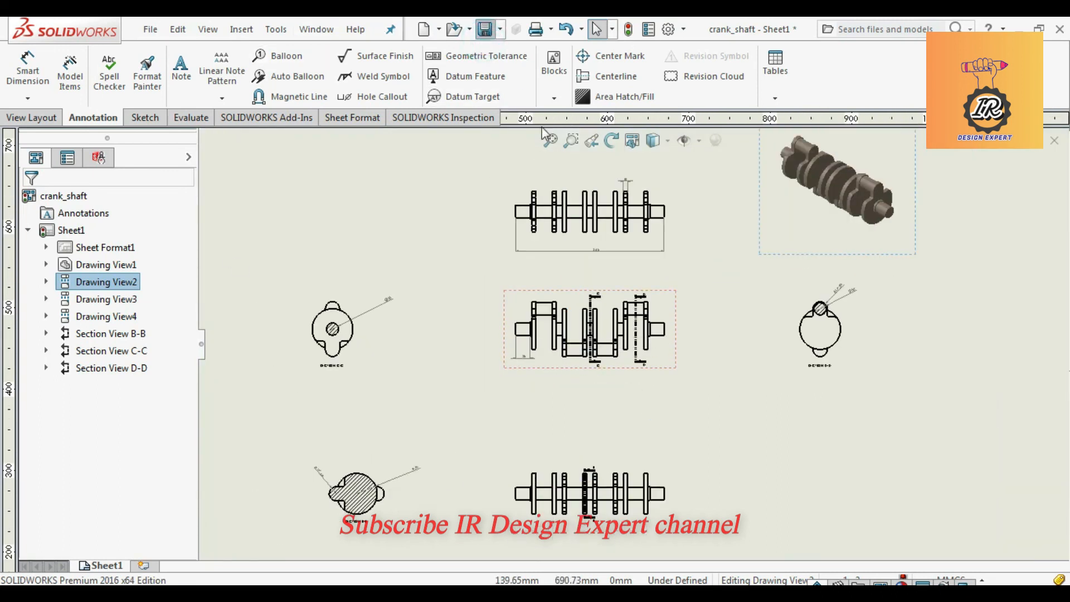
key(ctrl+s)
click(678, 439)
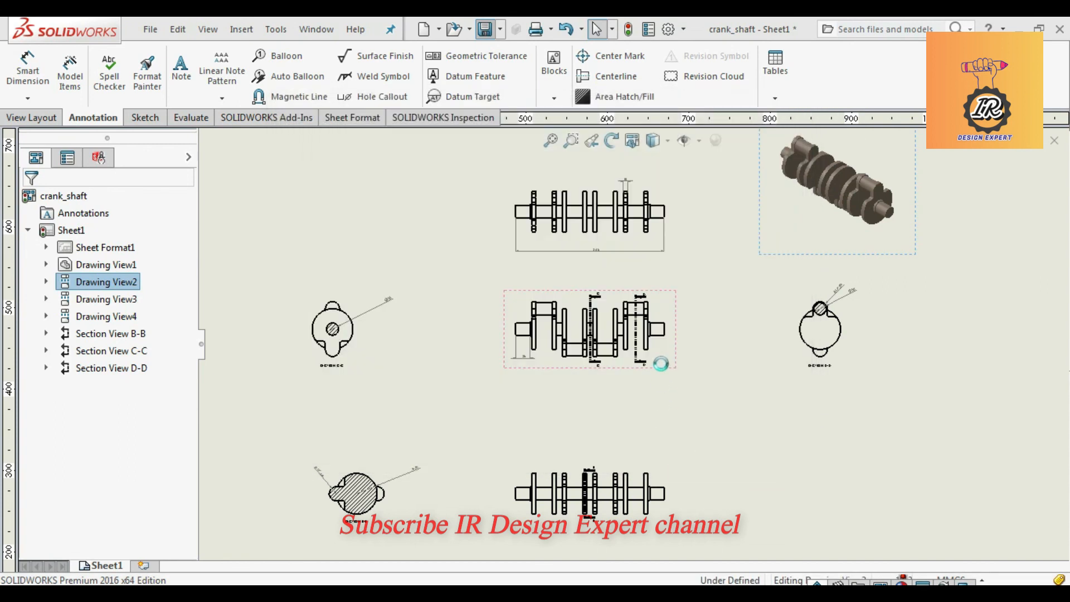